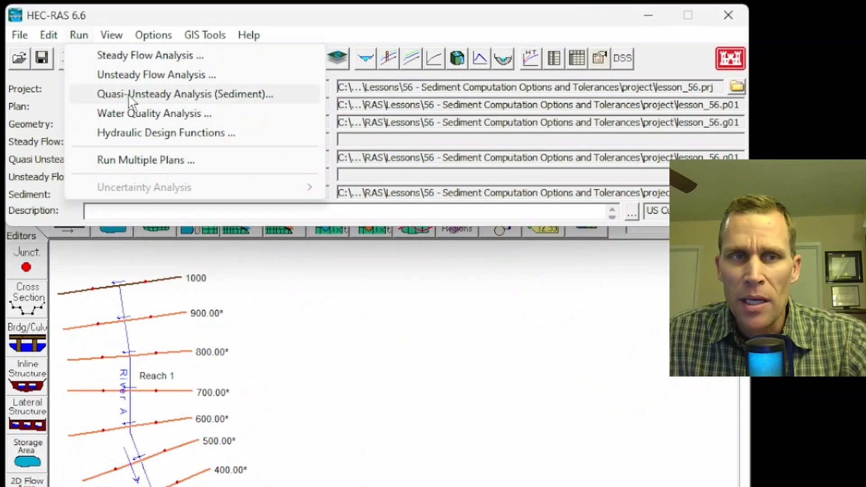
# - Open the Sediment Output Options of the quasi-unsteady sediment analysis
pyautogui.click(243, 94)
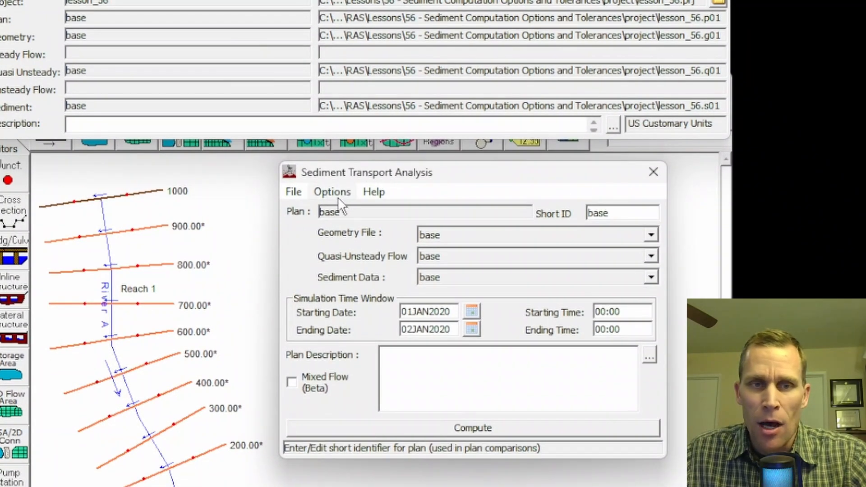
pyautogui.click(341, 247)
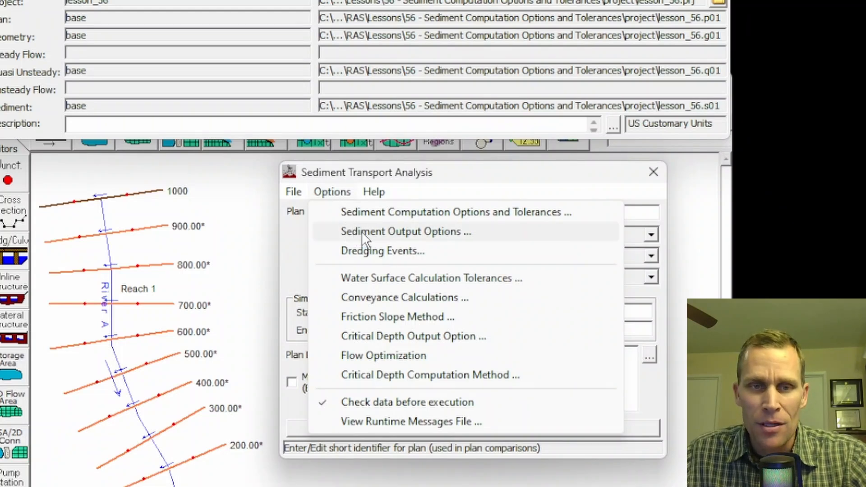
pyautogui.click(384, 229)
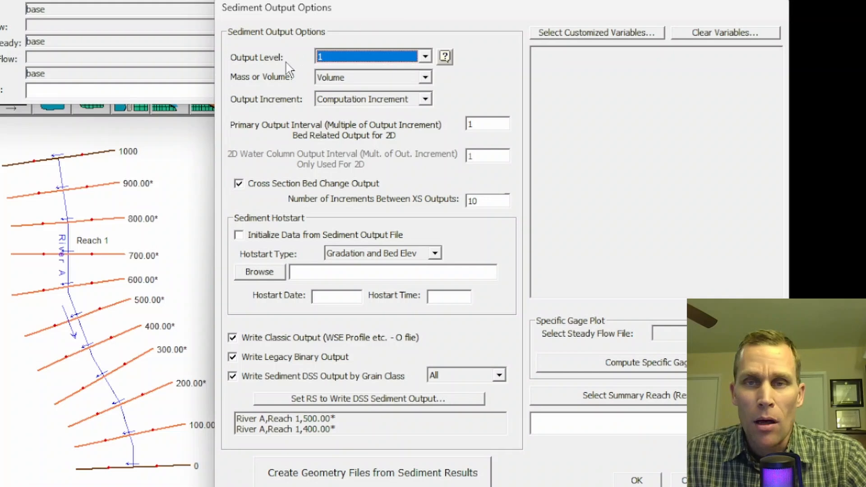
# - Open the online help for the sediment output options and look through its list of topics
pyautogui.click(445, 56)
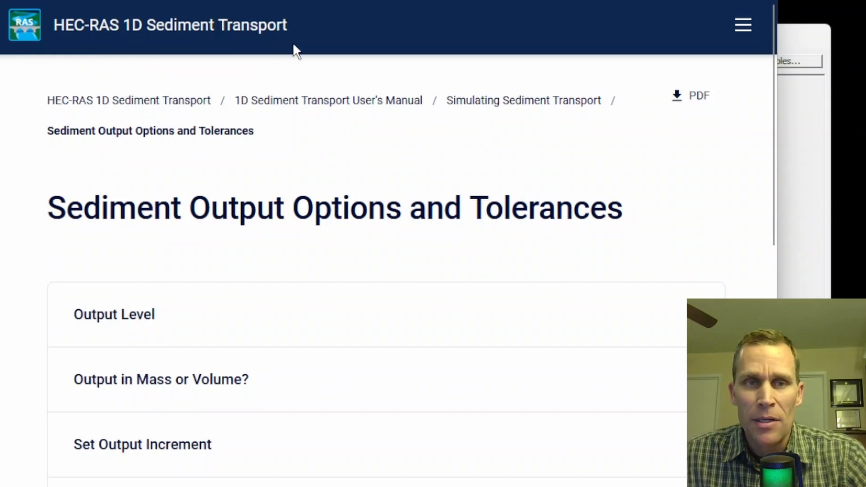
pyautogui.scroll(-10, 212, 252)
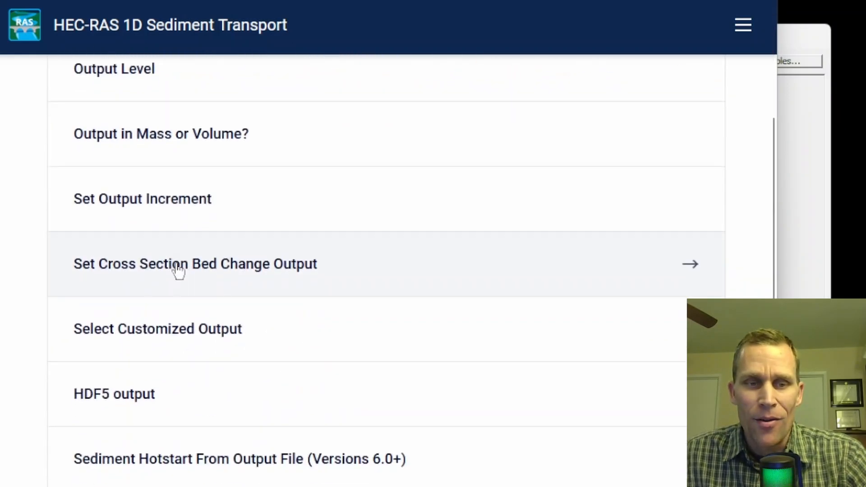
pyautogui.scroll(-3, 167, 371)
pyautogui.scroll(13, 172, 368)
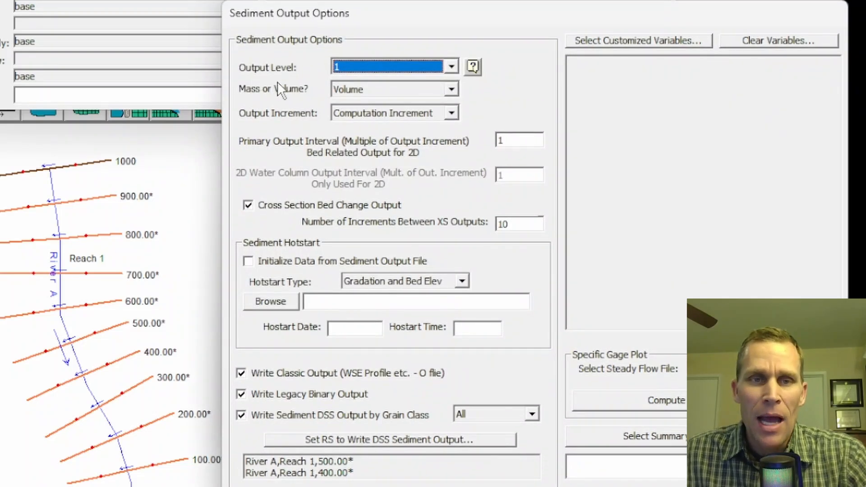
# - Try output level 4 for the sediment output, and return the level to 1
pyautogui.click(451, 66)
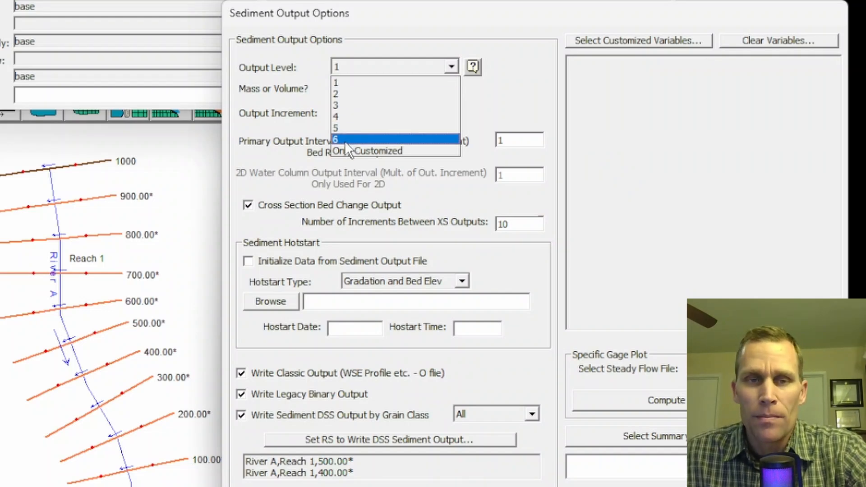
pyautogui.click(343, 118)
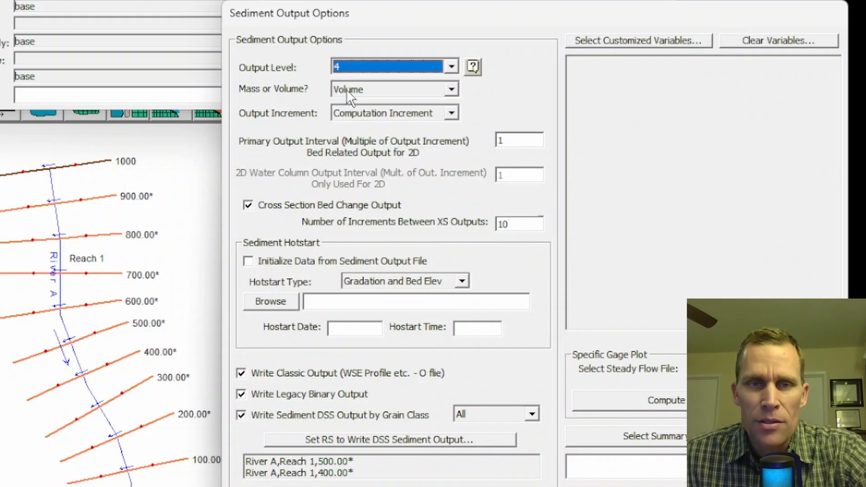
pyautogui.click(359, 63)
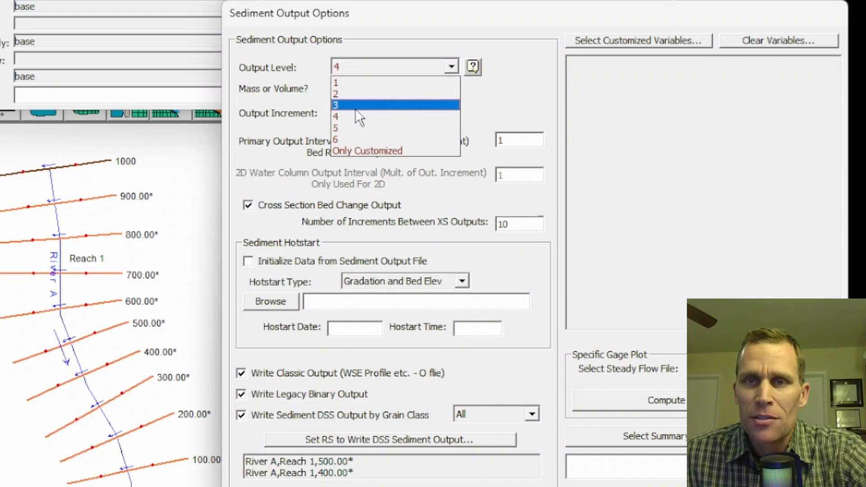
pyautogui.click(360, 78)
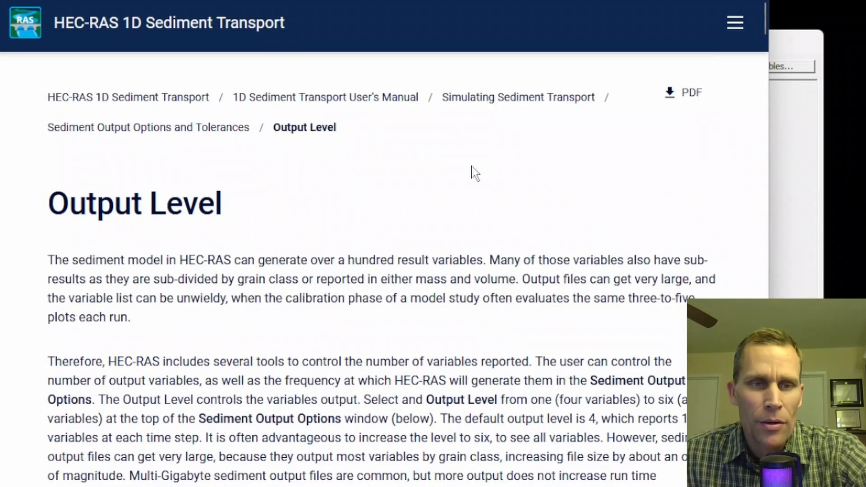
# - In the manual's Output Level topic, examine the Level 1 variables, from Invert Elevation to Mass (or Volume) Bed Change Cum
pyautogui.scroll(-10, 472, 174)
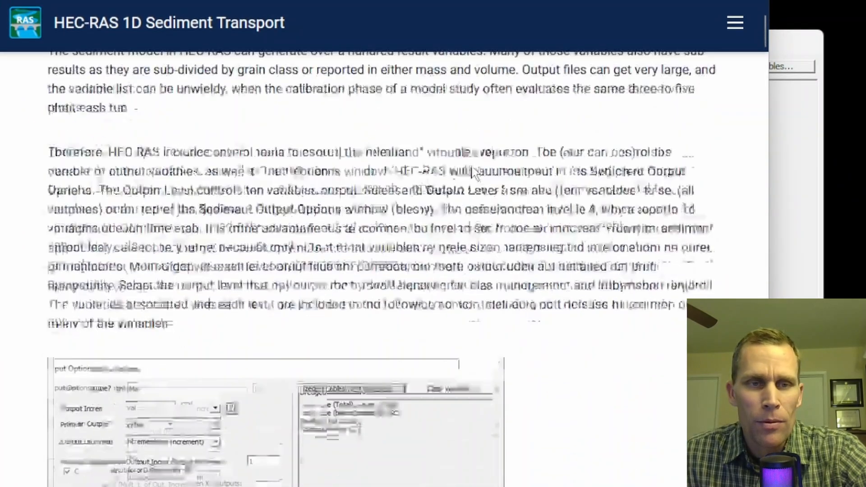
pyautogui.scroll(-10, 473, 174)
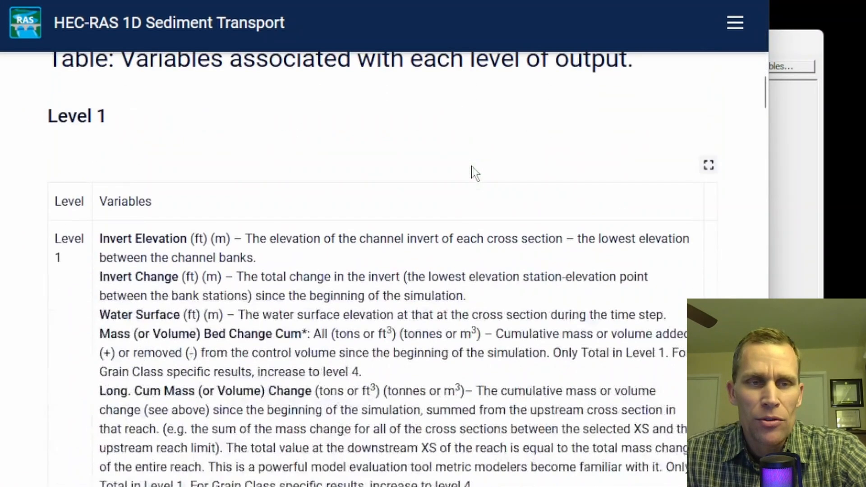
pyautogui.middleClick(19, 175)
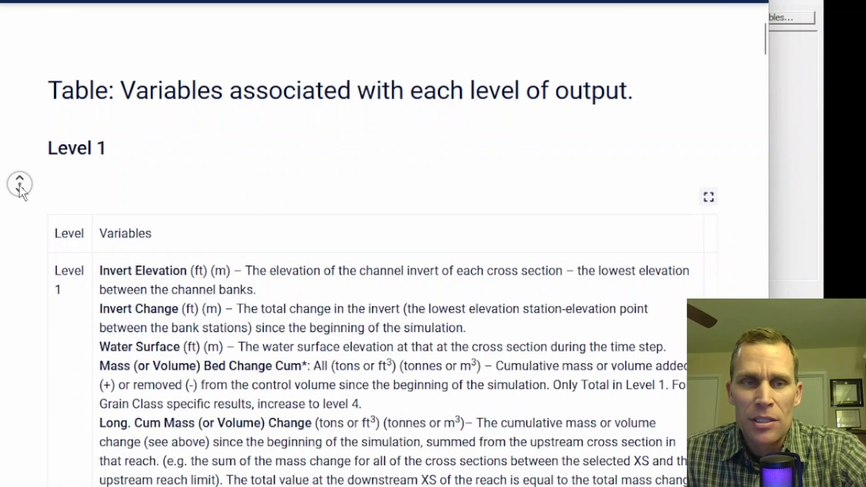
pyautogui.middleClick(19, 191)
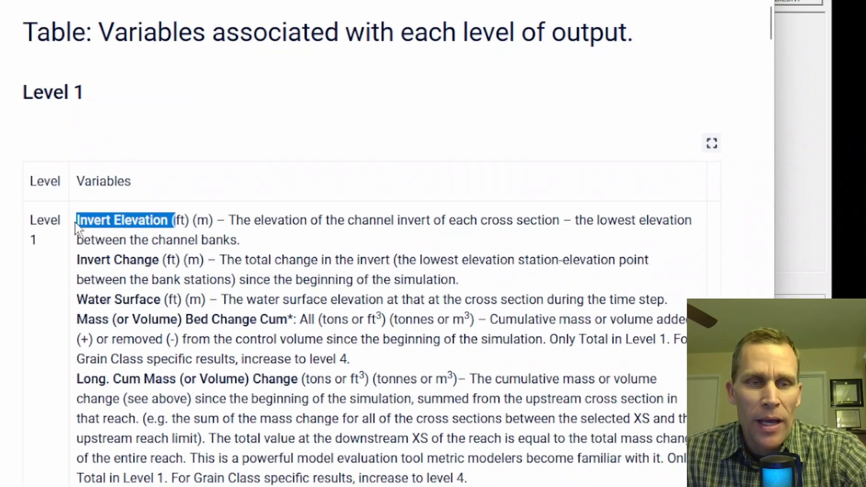
pyautogui.moveTo(66, 220); pyautogui.dragTo(151, 221)
pyautogui.moveTo(81, 260); pyautogui.dragTo(160, 261)
pyautogui.moveTo(77, 300); pyautogui.dragTo(173, 302)
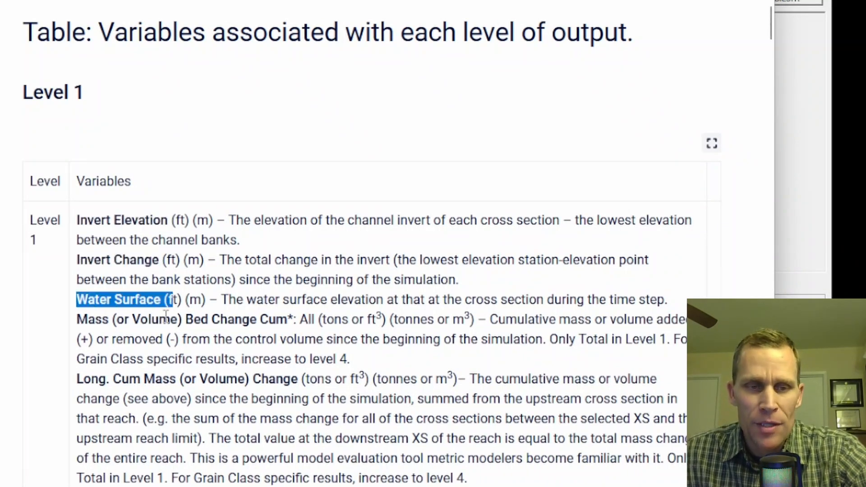
pyautogui.moveTo(77, 319); pyautogui.dragTo(287, 321)
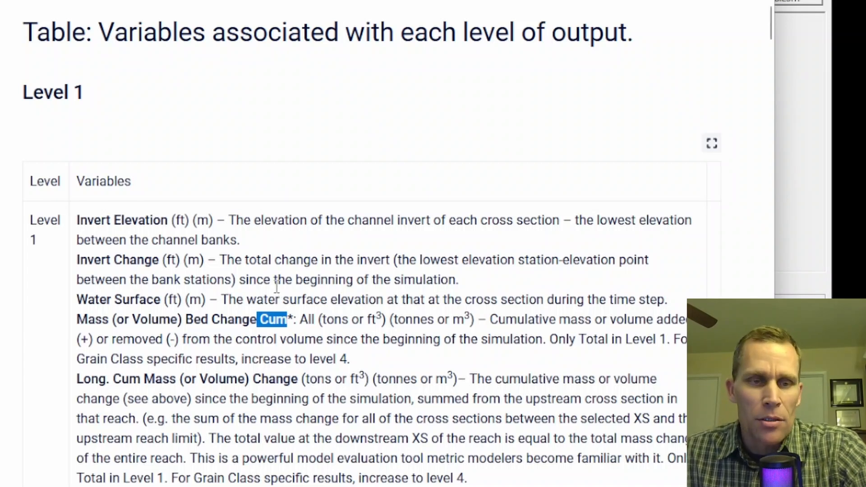
pyautogui.moveTo(75, 321); pyautogui.dragTo(173, 323)
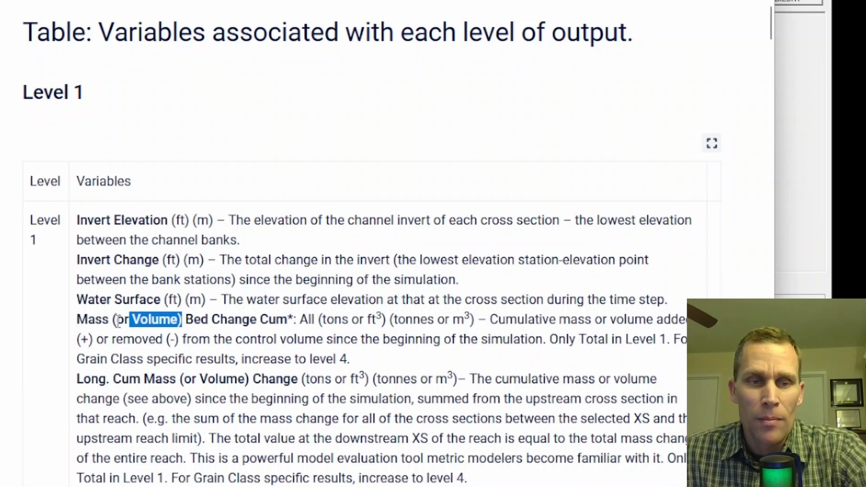
# - Examine the additional Level 2 hydraulic variables in the manual: Flow, Velocity and Shear Stress
pyautogui.scroll(-2, 23, 226)
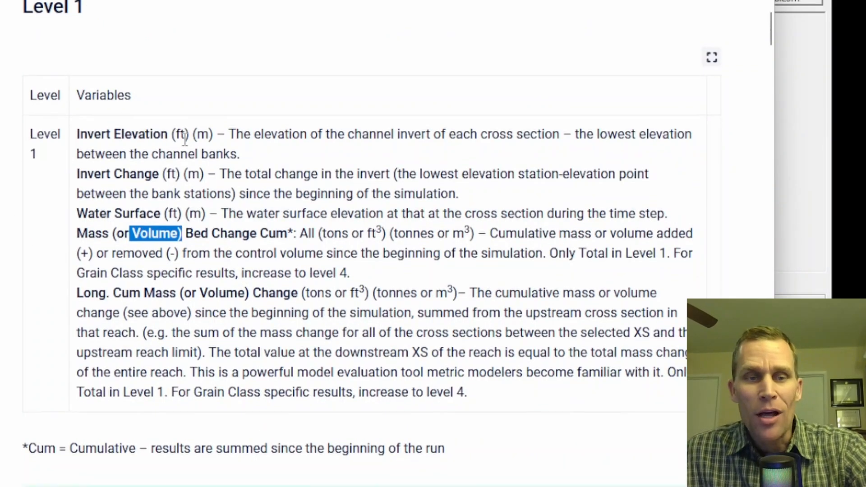
pyautogui.scroll(-14, 186, 140)
pyautogui.scroll(-1, 184, 147)
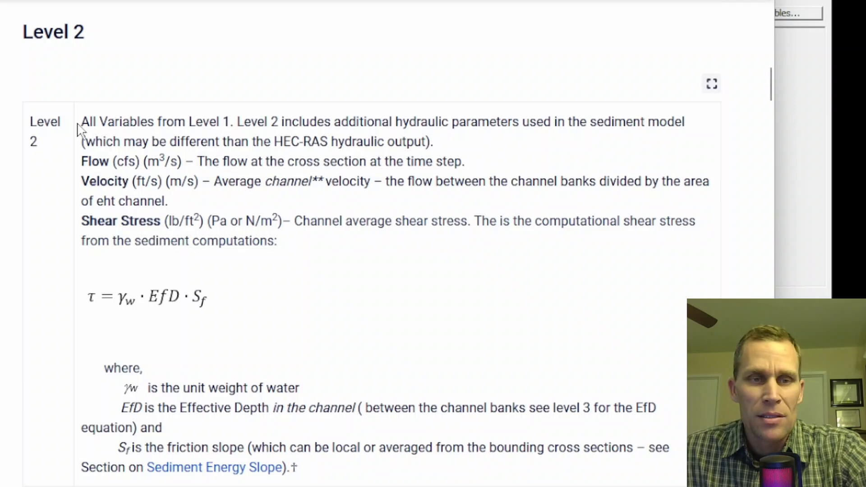
pyautogui.moveTo(81, 121); pyautogui.dragTo(466, 117)
pyautogui.click(250, 120)
pyautogui.click(417, 125)
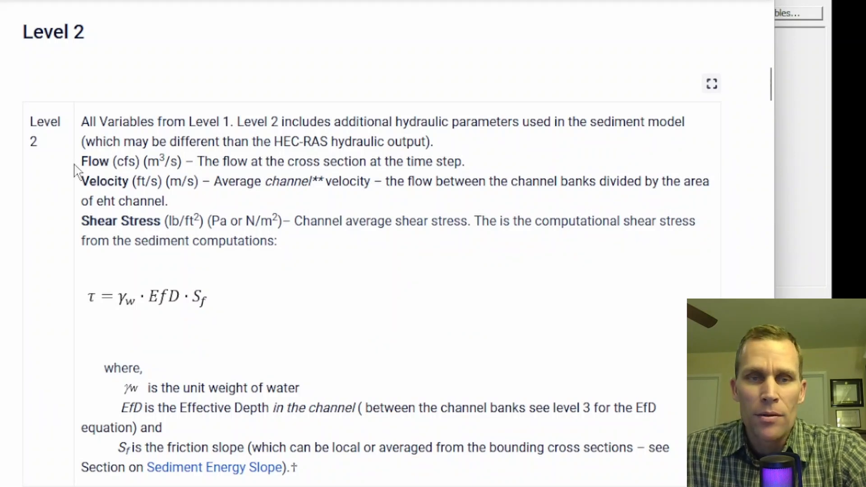
pyautogui.moveTo(81, 162); pyautogui.dragTo(133, 162)
pyautogui.moveTo(81, 181); pyautogui.dragTo(186, 181)
pyautogui.moveTo(81, 221); pyautogui.dragTo(187, 222)
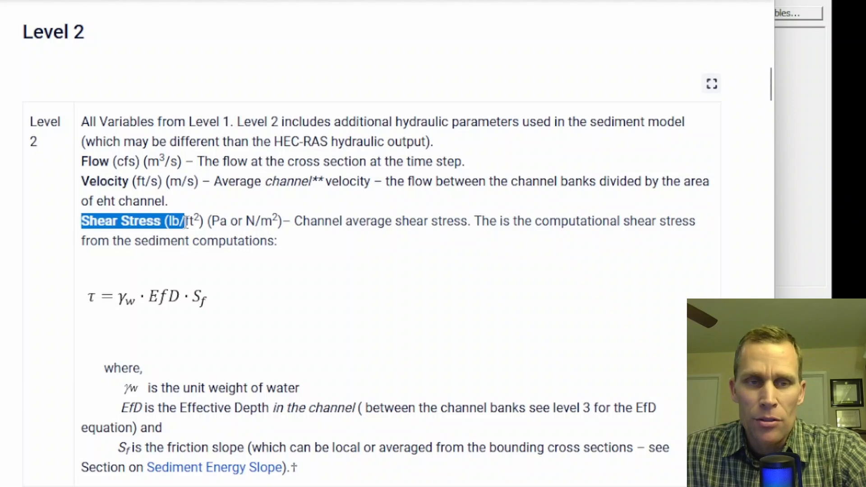
# - Read past the Level 2 shear stress notes and through the manual's Level 3 gradation and hydraulic variables
pyautogui.scroll(-7, 186, 222)
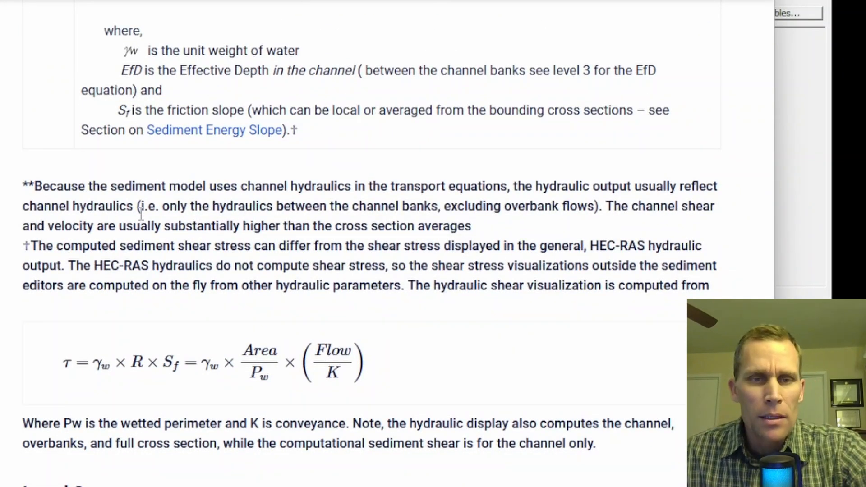
pyautogui.scroll(-7, 56, 164)
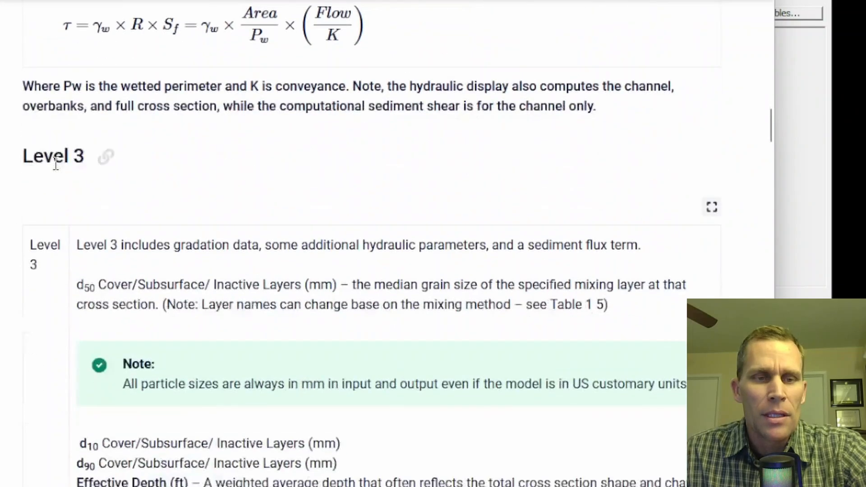
pyautogui.scroll(-4, 56, 164)
pyautogui.scroll(-10, 149, 163)
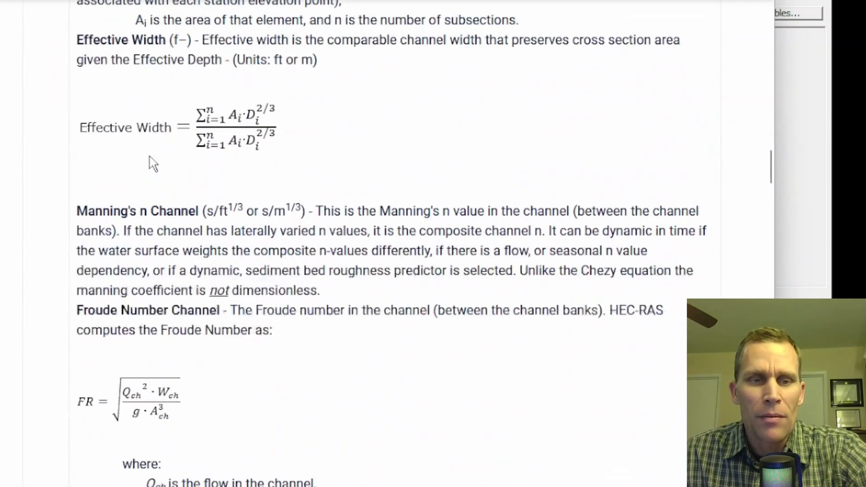
pyautogui.scroll(-20, 155, 163)
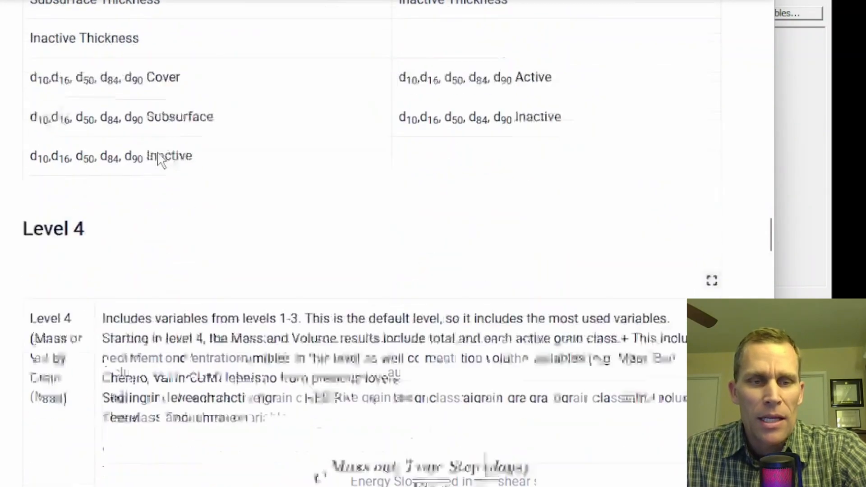
# - Examine the manual's Level 4 output variables, including the mass and volume results by grain class
pyautogui.scroll(-6, 160, 158)
pyautogui.scroll(2, 159, 159)
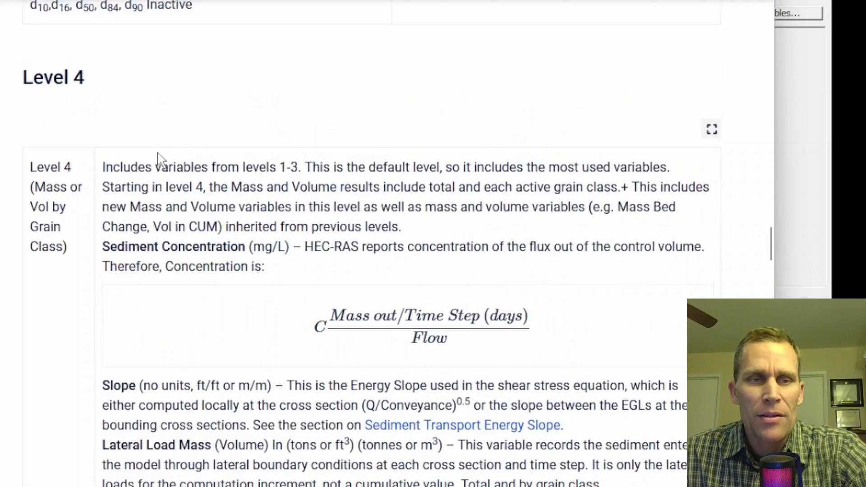
pyautogui.middleClick(8, 151)
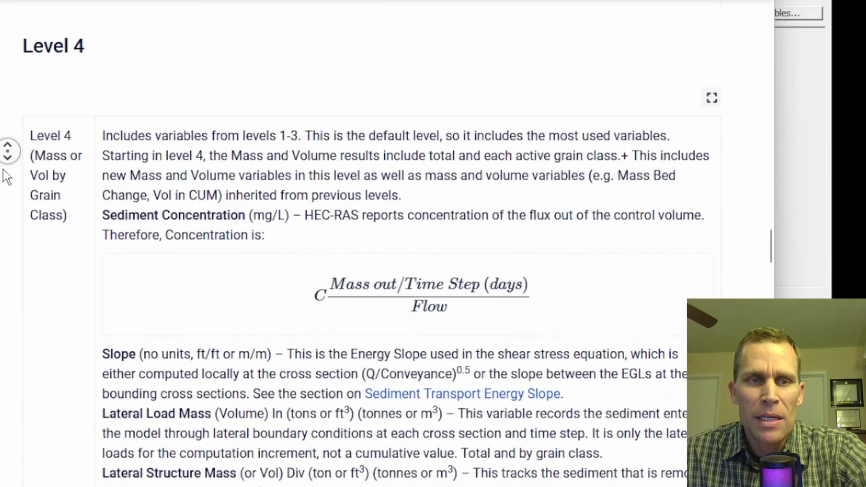
pyautogui.middleClick(6, 175)
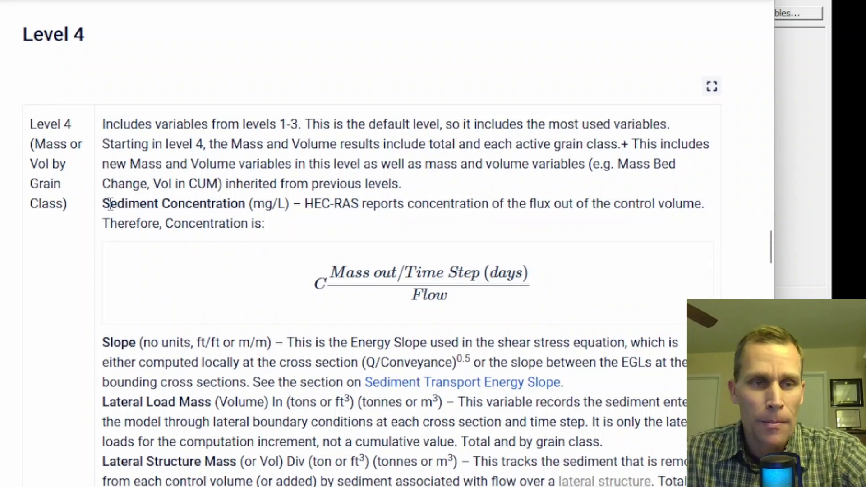
# - Switch back to the HEC-RAS Sediment Output Options and select output level 1
pyautogui.hotkey('alt', 'Tab')
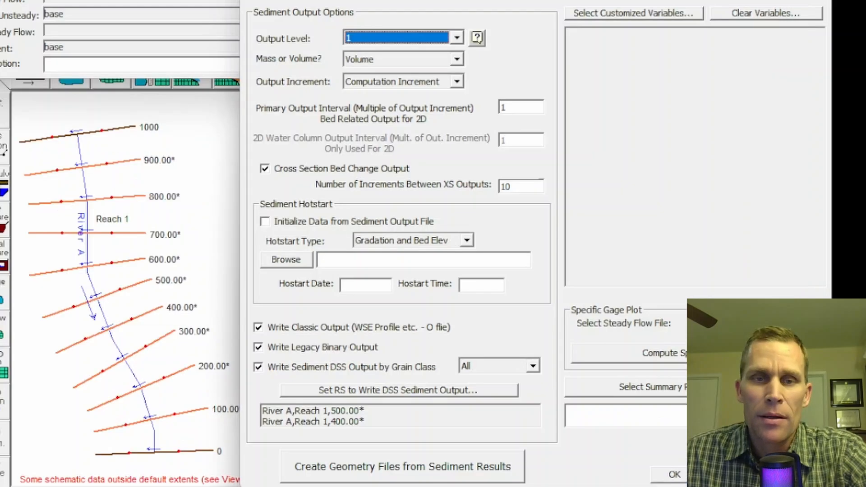
pyautogui.click(456, 37)
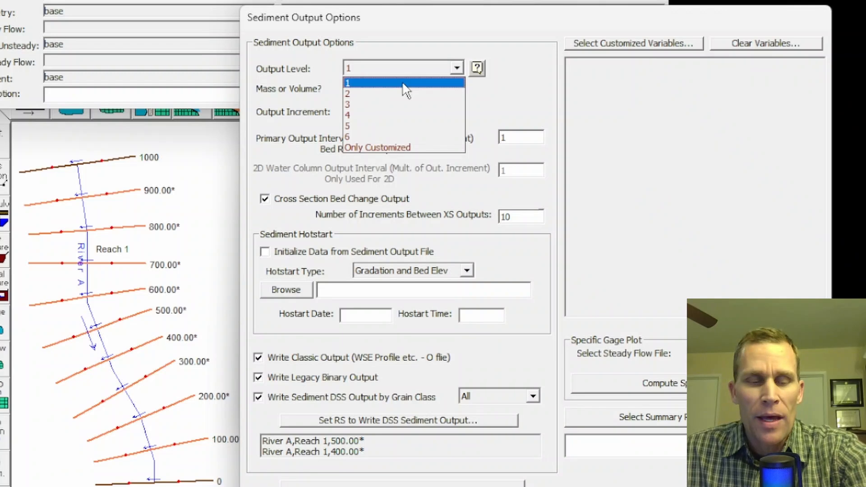
pyautogui.click(365, 82)
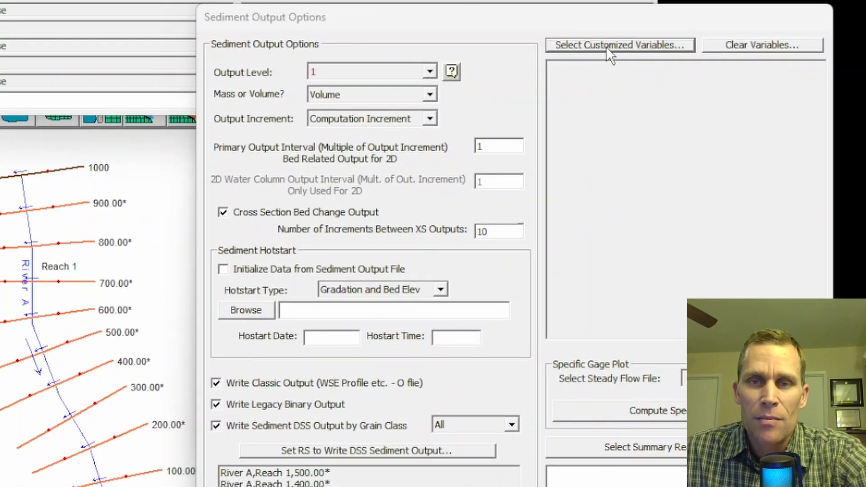
# - Add d50 Cover and d90 Cover to the selected customized sediment output variables
pyautogui.click(607, 48)
pyautogui.moveTo(416, 25); pyautogui.dragTo(373, 28)
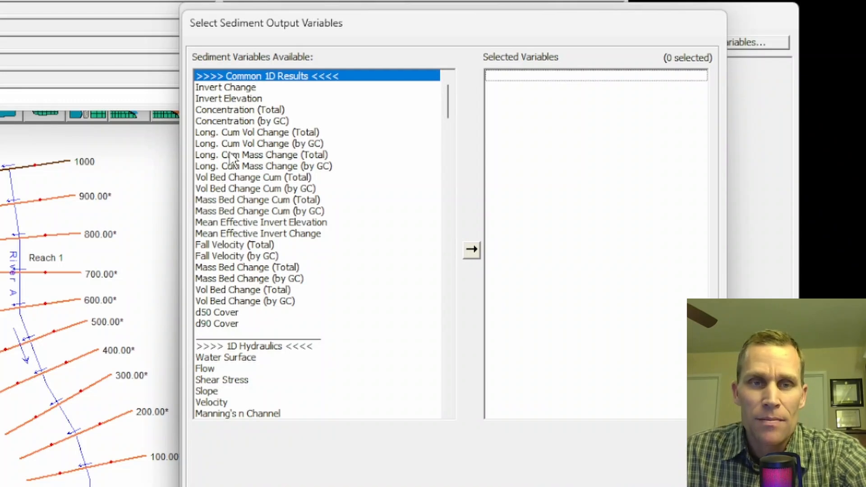
pyautogui.doubleClick(218, 313)
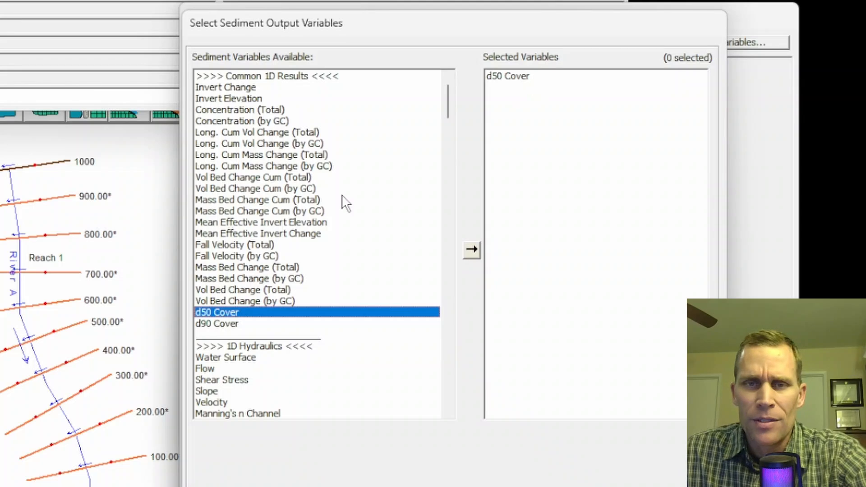
pyautogui.click(216, 325)
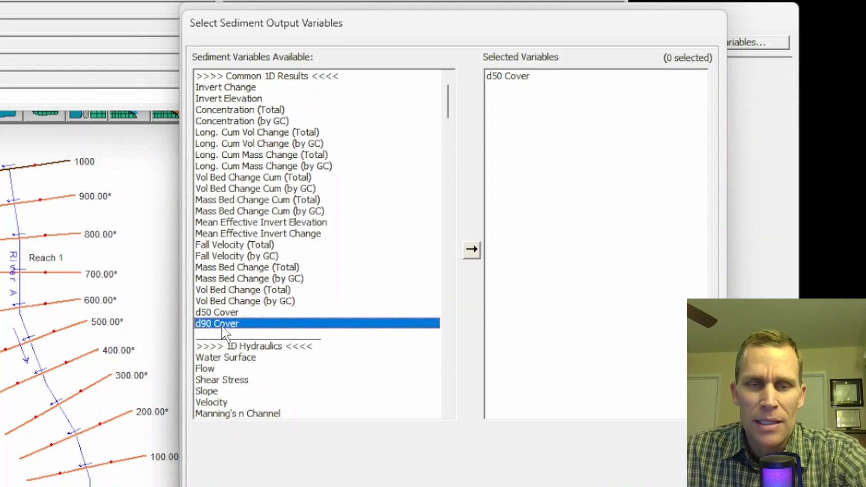
pyautogui.click(472, 252)
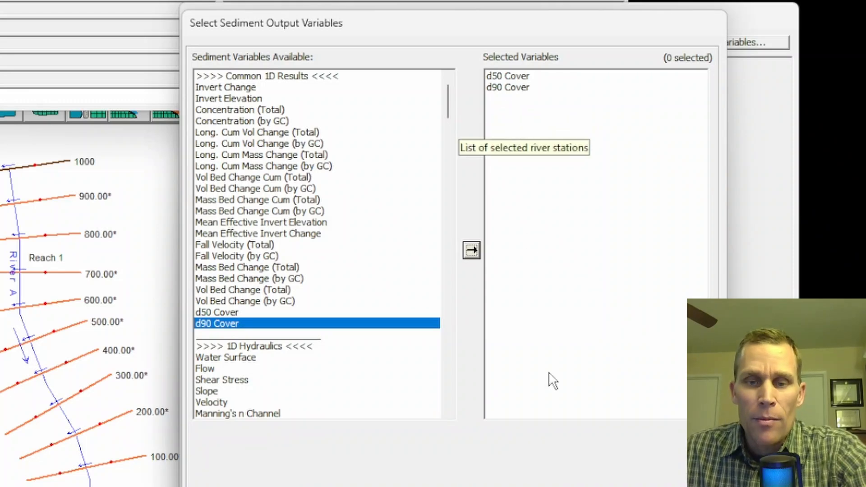
# - Accept the selected output variables and clear the customized variables list
pyautogui.click(598, 470)
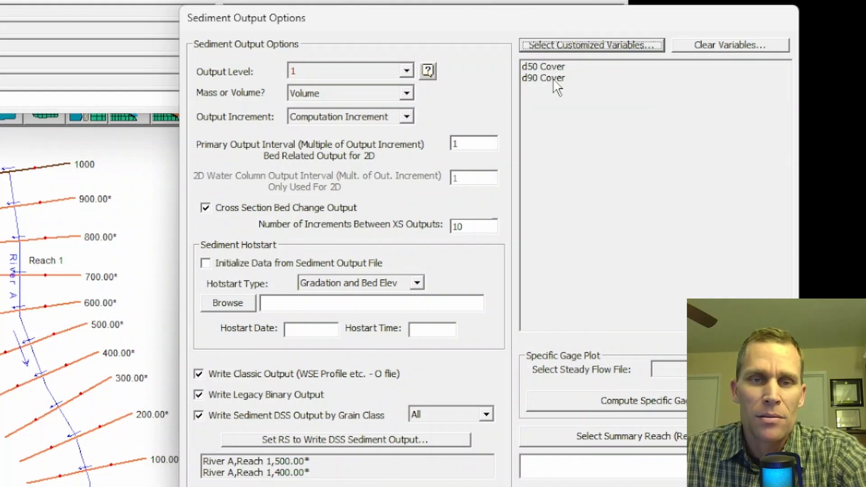
pyautogui.click(702, 44)
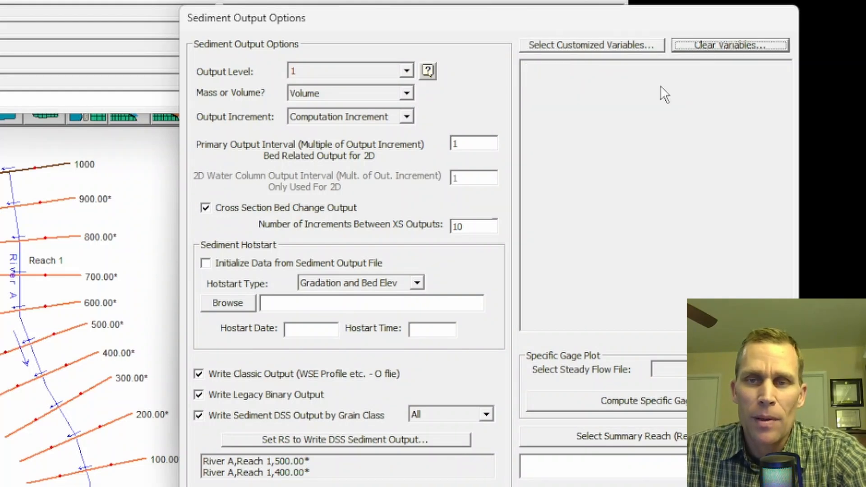
# - Add d90 Cover and d50 Cover to the customized sediment output variables
pyautogui.click(559, 47)
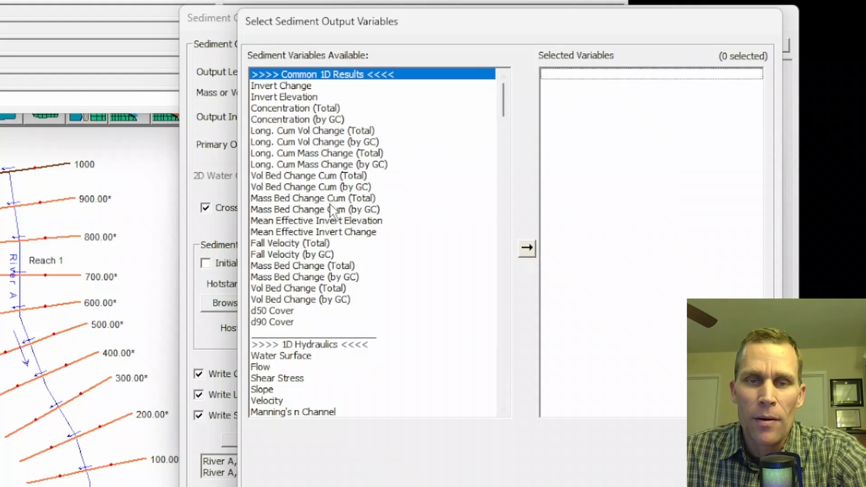
pyautogui.doubleClick(269, 320)
pyautogui.doubleClick(270, 311)
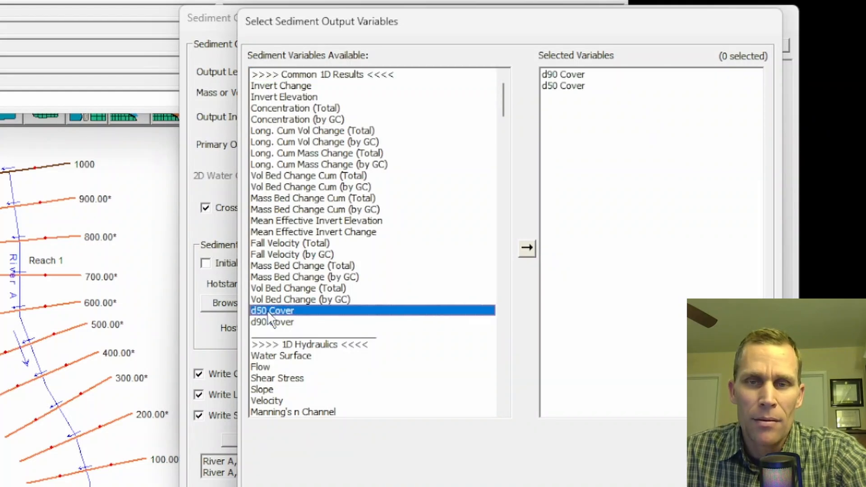
pyautogui.click(704, 484)
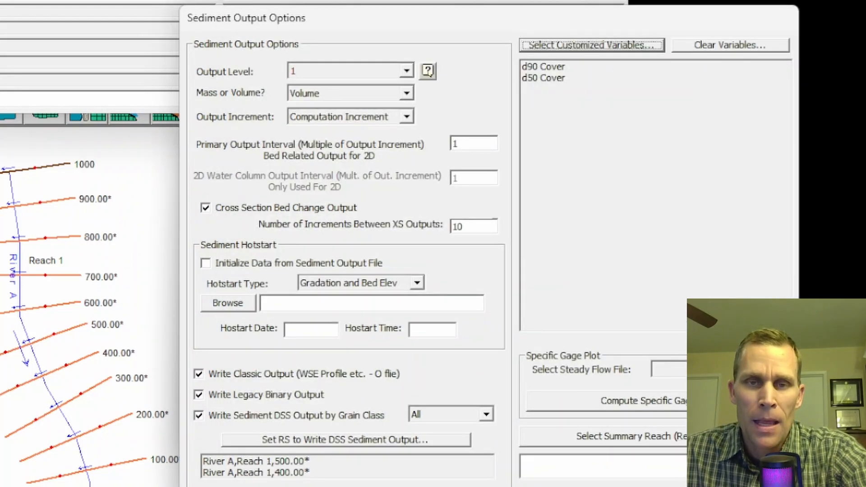
pyautogui.click(537, 69)
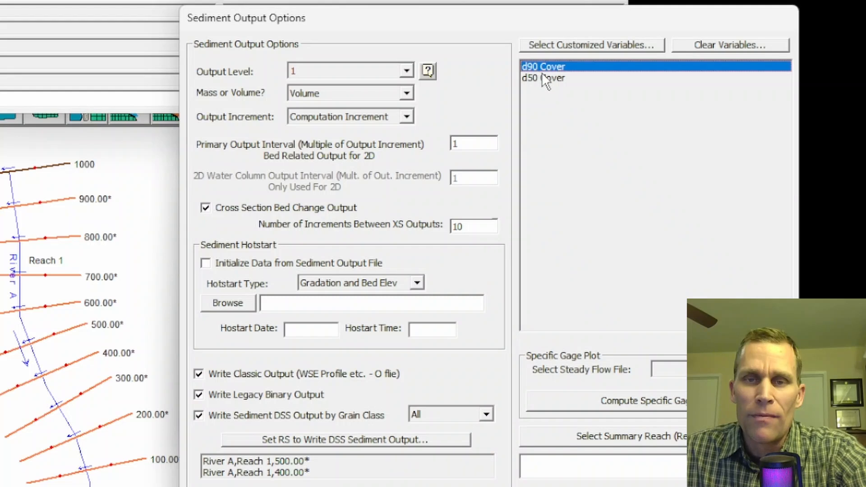
pyautogui.click(543, 77)
# - Set the sediment output level to Only Customized and check the customized variables it covers
pyautogui.click(406, 72)
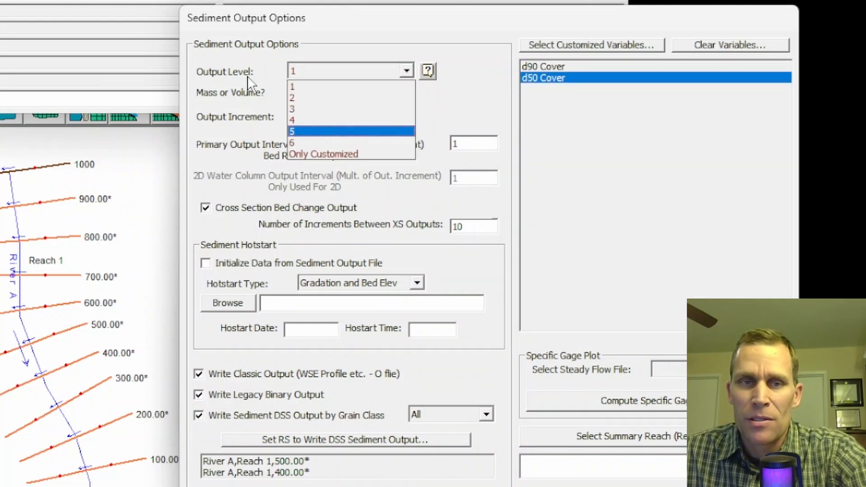
pyautogui.click(314, 154)
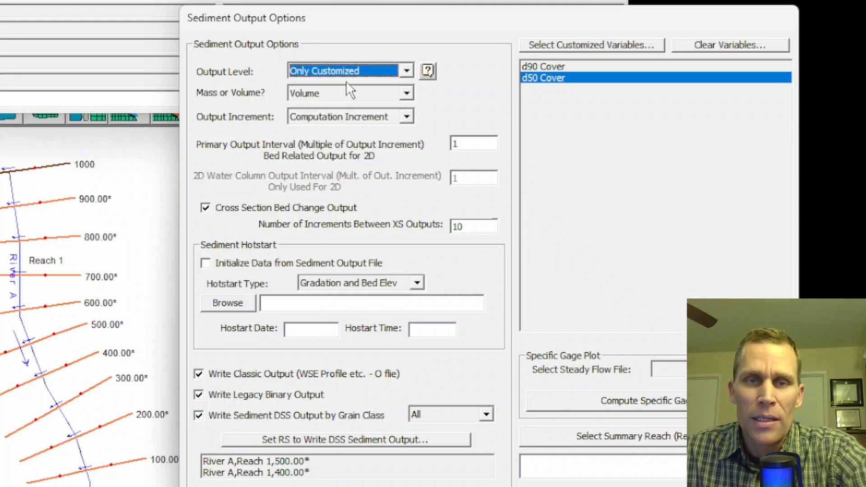
pyautogui.click(536, 67)
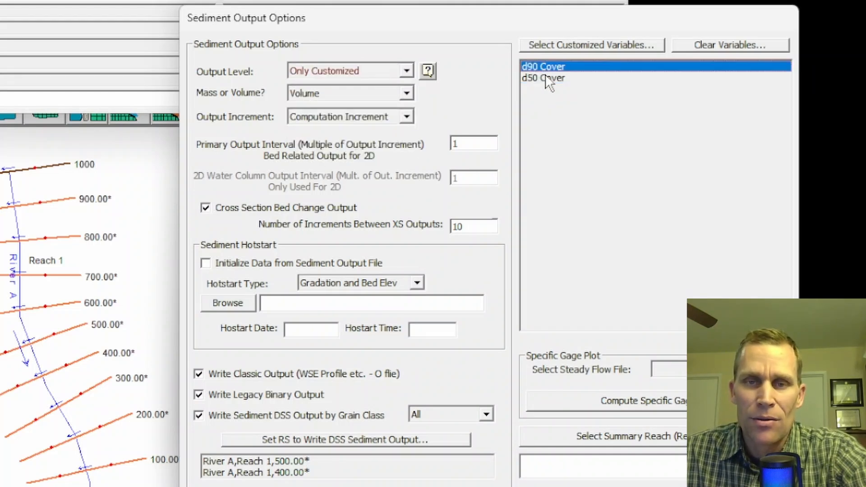
pyautogui.click(546, 77)
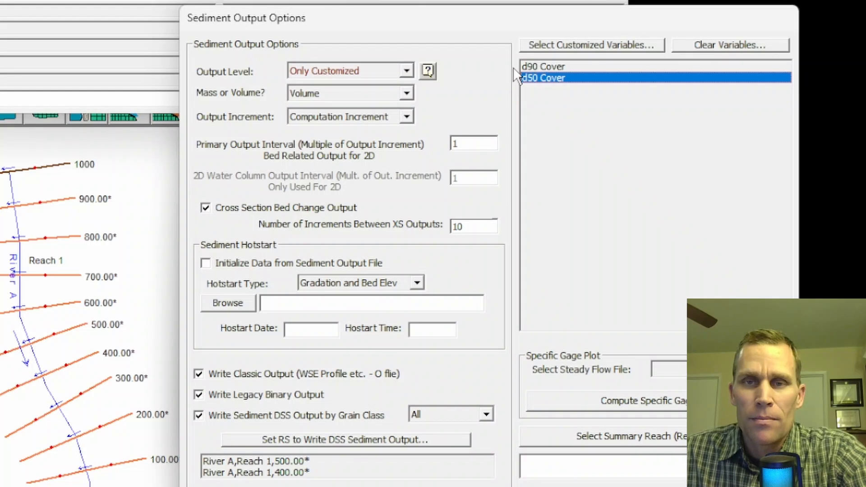
pyautogui.moveTo(259, 369)
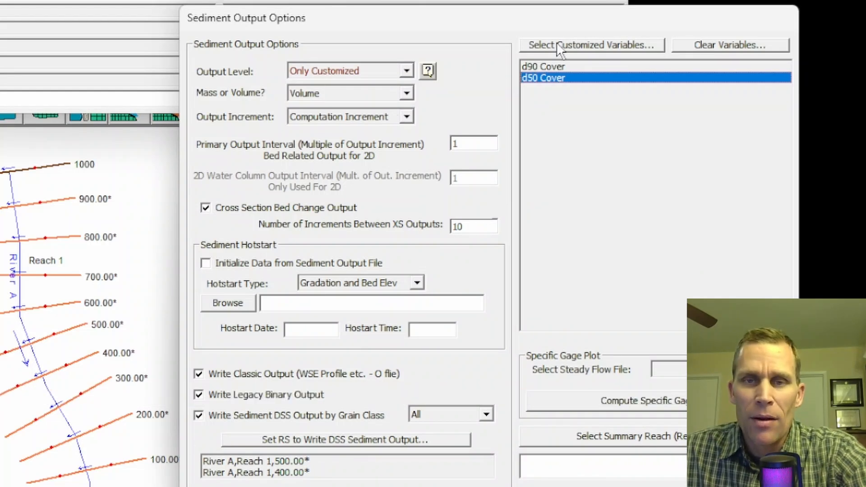
# - Look through the available sediment output variables by category, from Common 1D Results and 1D Hydraulics to Other 1D Output
pyautogui.click(569, 45)
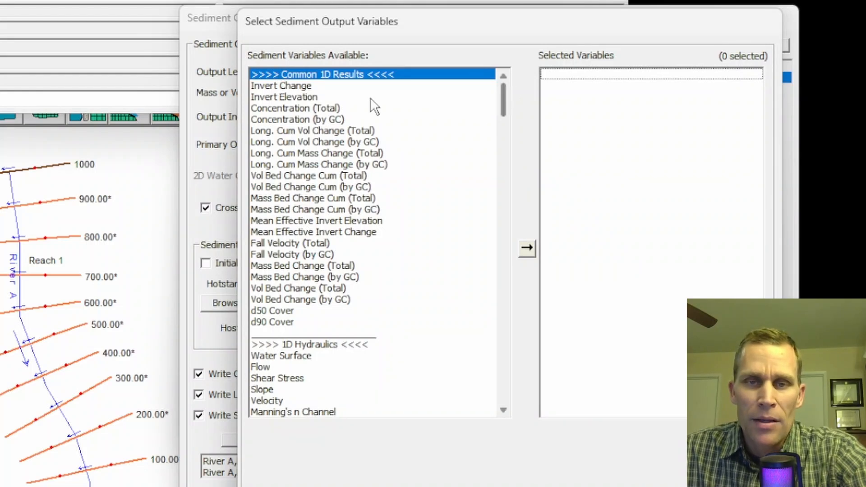
pyautogui.moveTo(502, 92); pyautogui.dragTo(527, 389)
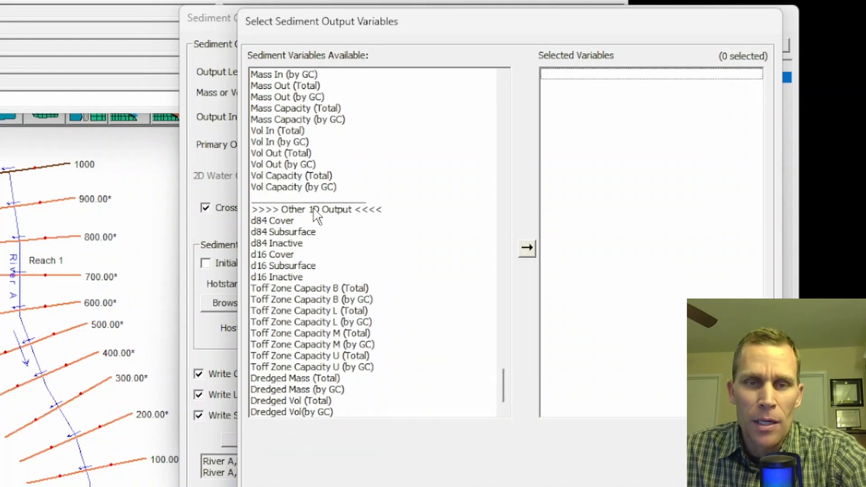
pyautogui.moveTo(504, 395); pyautogui.dragTo(494, 82)
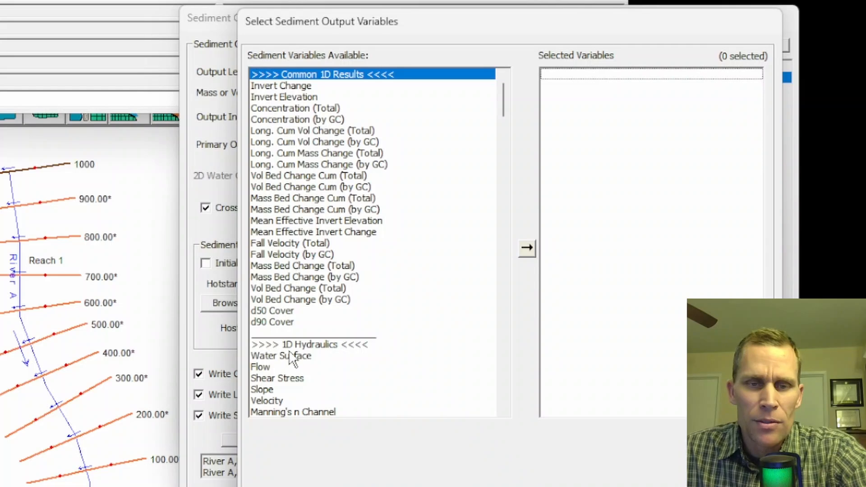
pyautogui.click(306, 345)
pyautogui.scroll(-7, 306, 345)
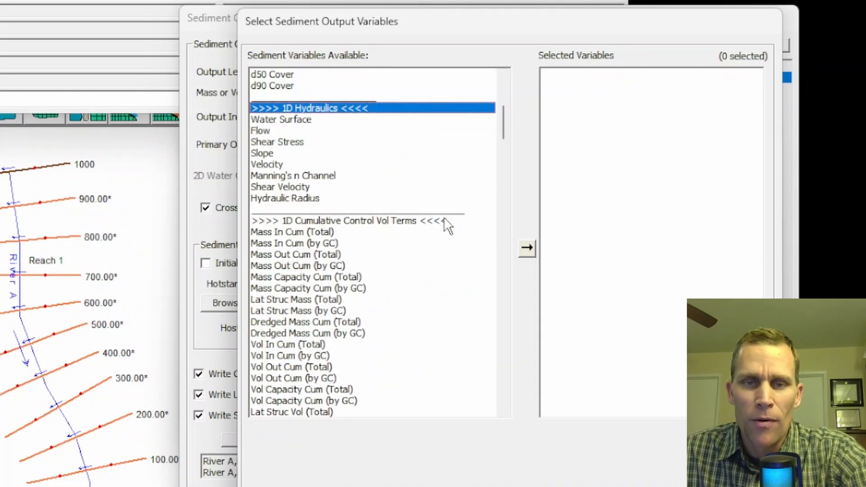
pyautogui.moveTo(500, 130); pyautogui.dragTo(504, 88)
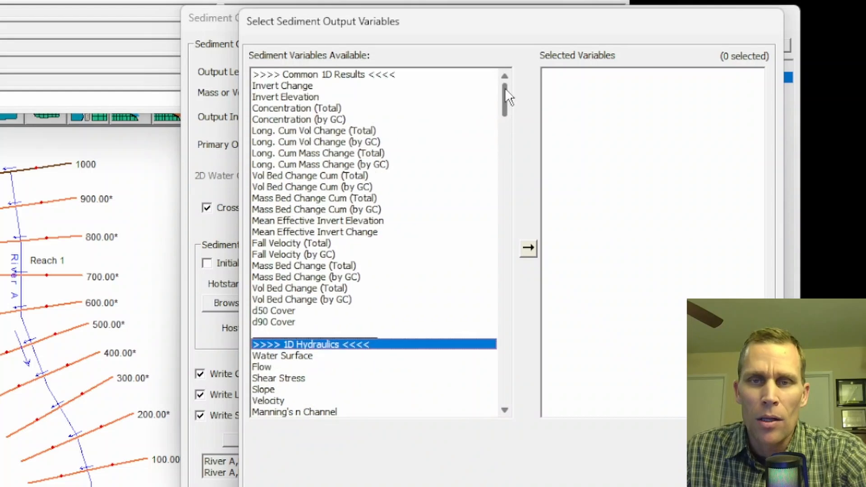
# - Leave the variable selection, clear the customized variables and set the output level to 1
pyautogui.click(700, 479)
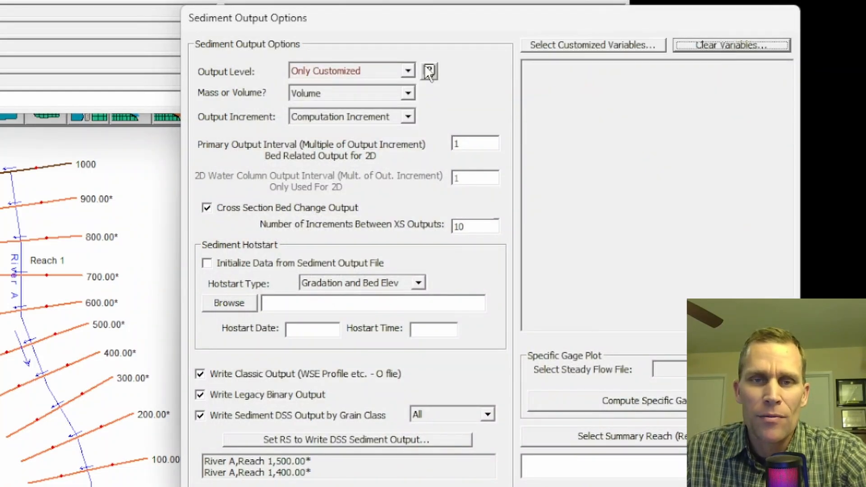
pyautogui.click(407, 69)
pyautogui.click(375, 87)
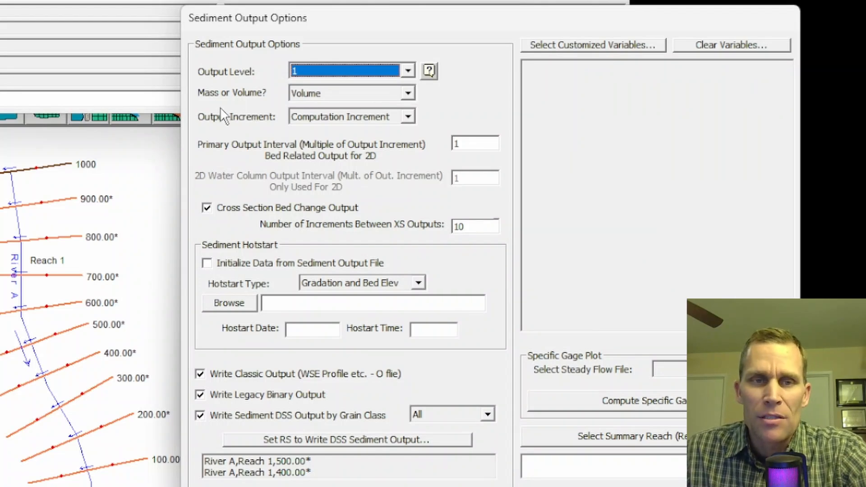
# - Set the mass or volume output option to Mass and review the available output levels
pyautogui.click(407, 95)
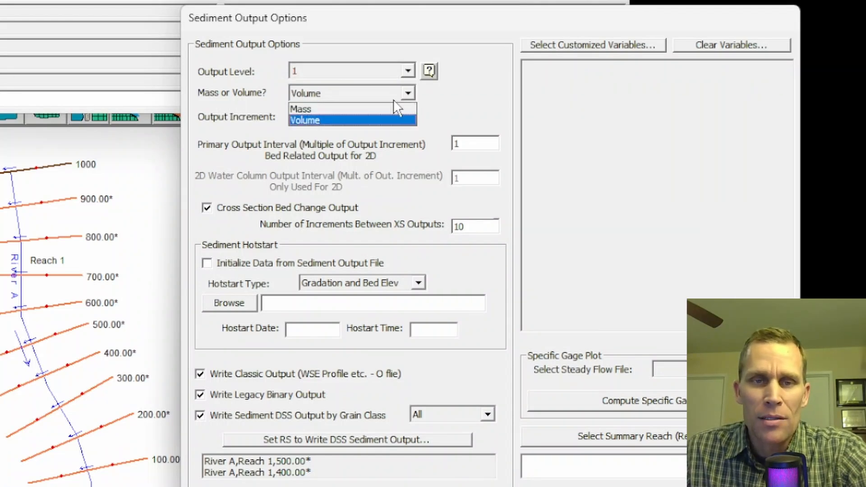
pyautogui.click(372, 108)
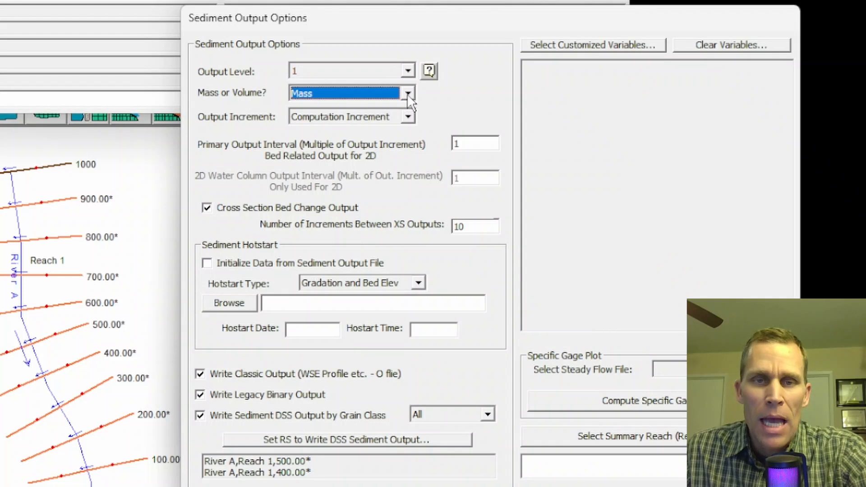
pyautogui.click(407, 69)
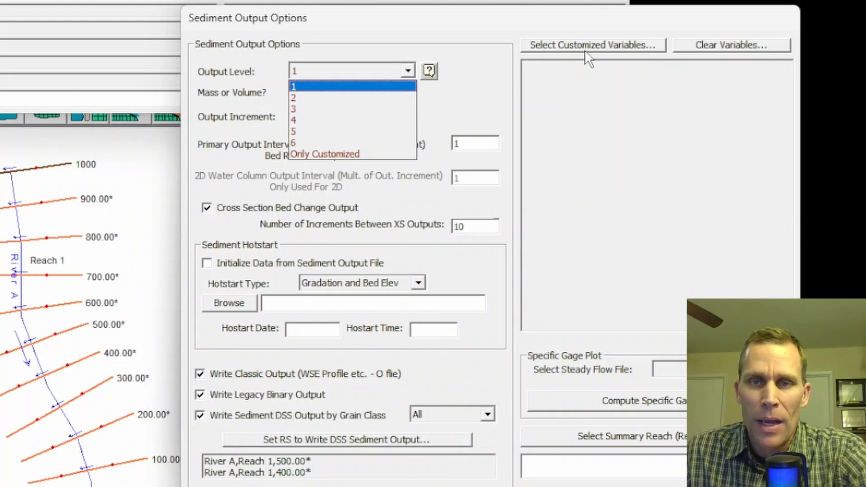
pyautogui.click(572, 22)
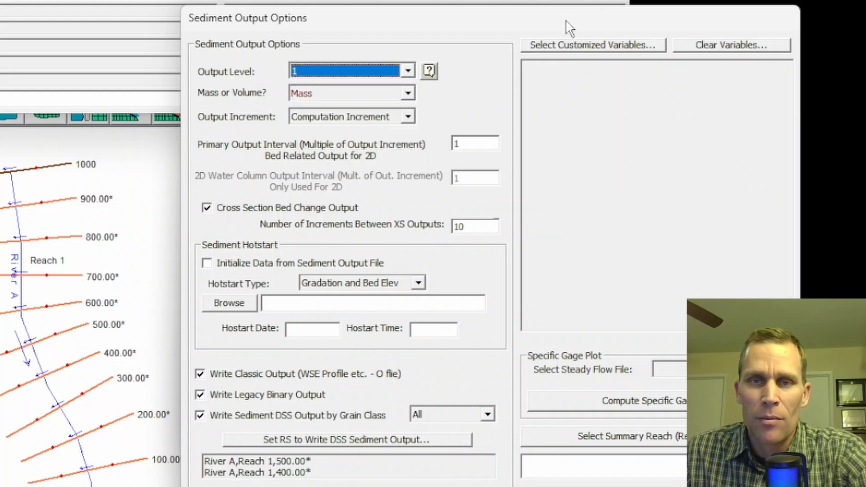
pyautogui.click(355, 96)
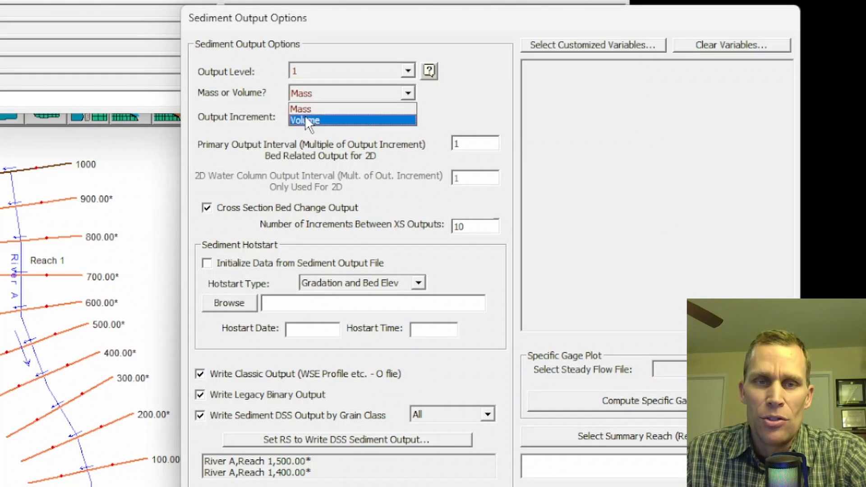
pyautogui.click(321, 109)
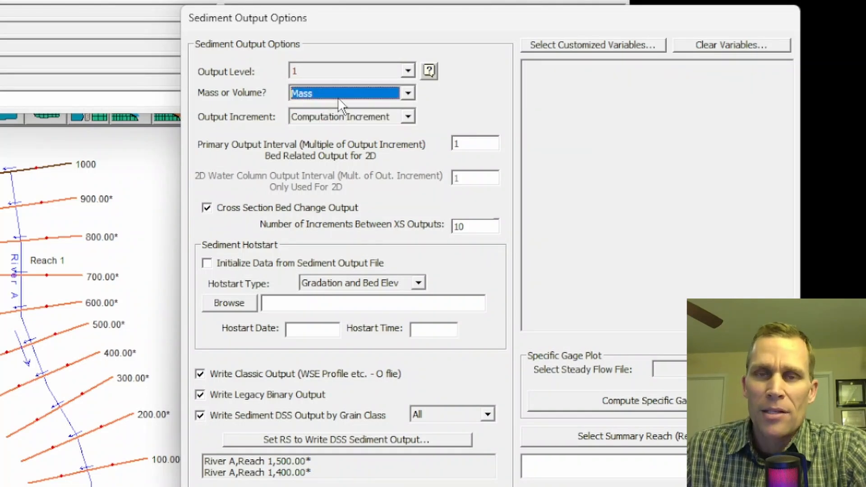
# - Set the mass or volume output option to Volume
pyautogui.click(407, 93)
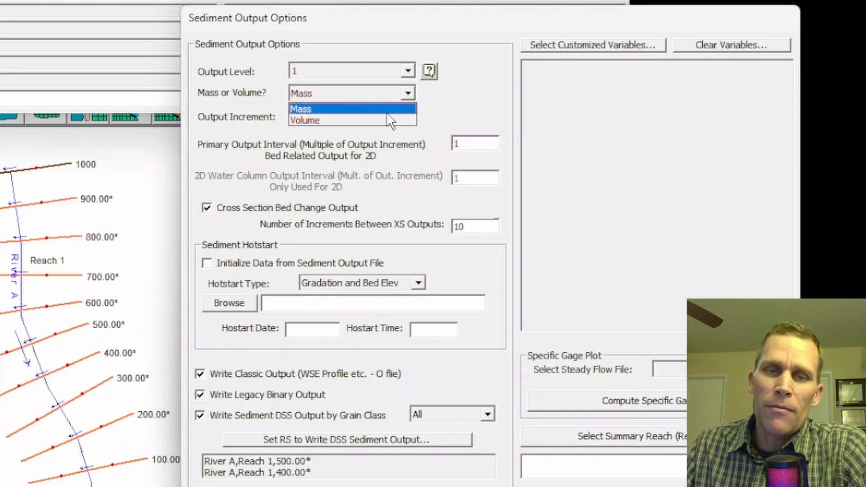
pyautogui.click(380, 120)
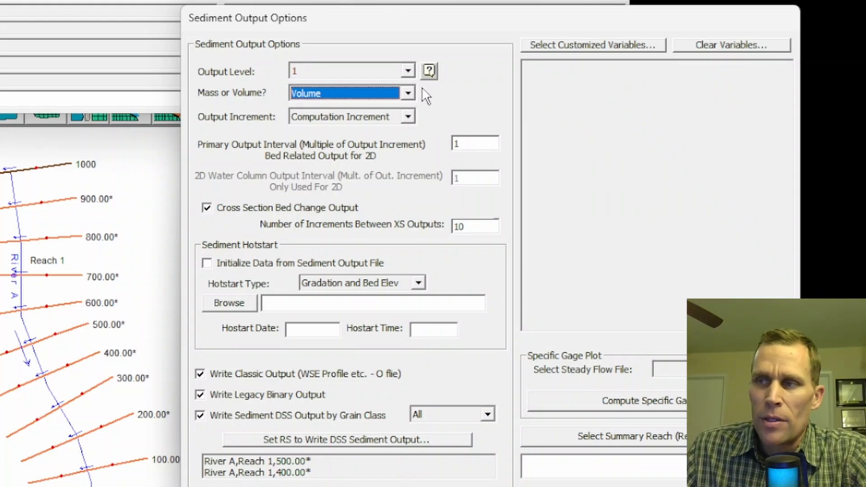
pyautogui.click(408, 92)
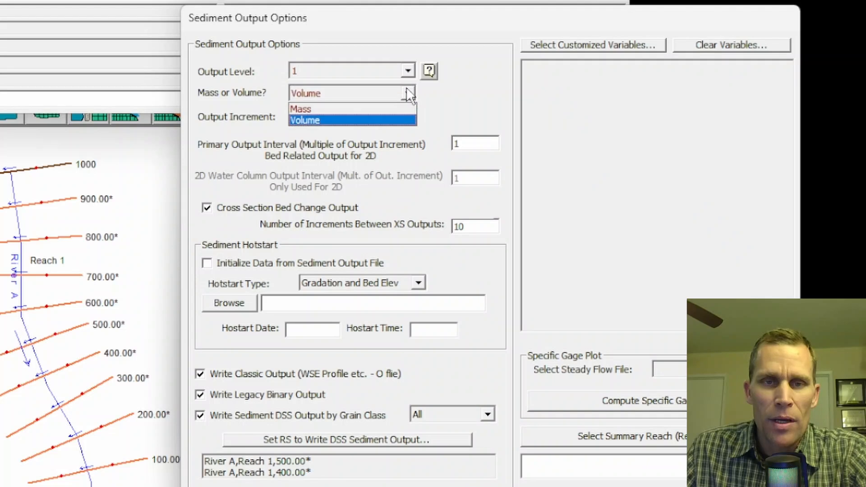
pyautogui.click(467, 95)
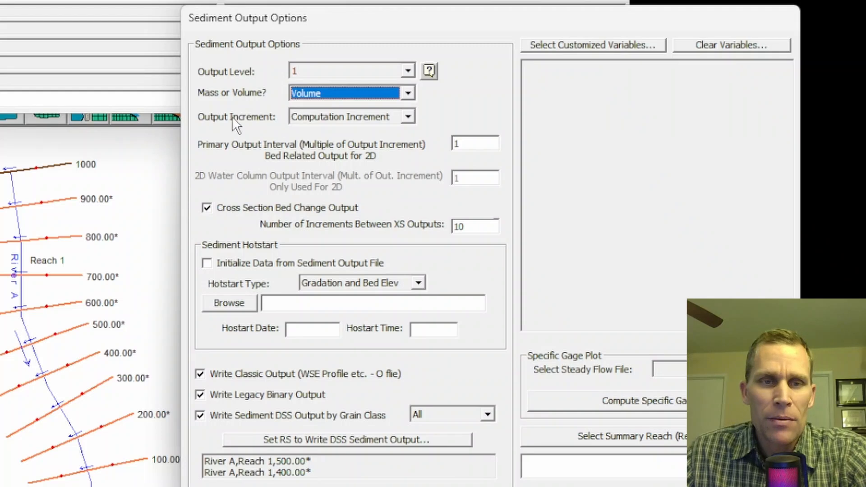
# - Review the output increment choices and open the quasi-unsteady flow series for River A, Reach 1, station 1000
pyautogui.click(407, 118)
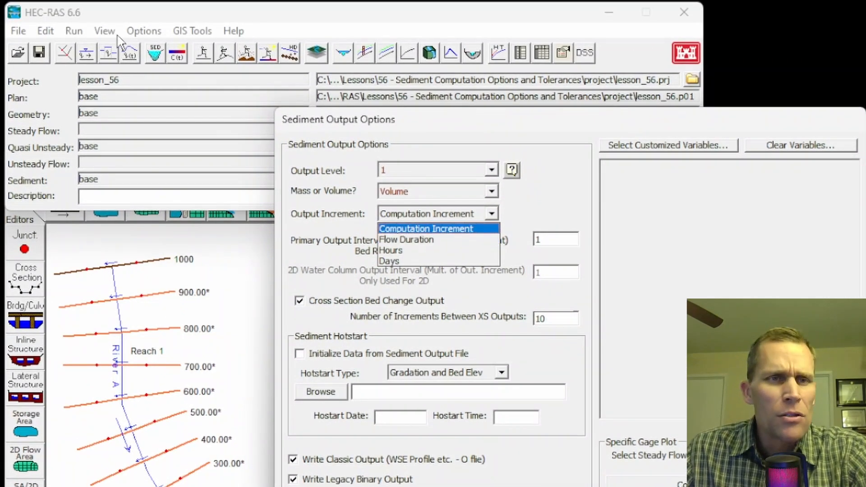
pyautogui.click(51, 35)
pyautogui.click(51, 35)
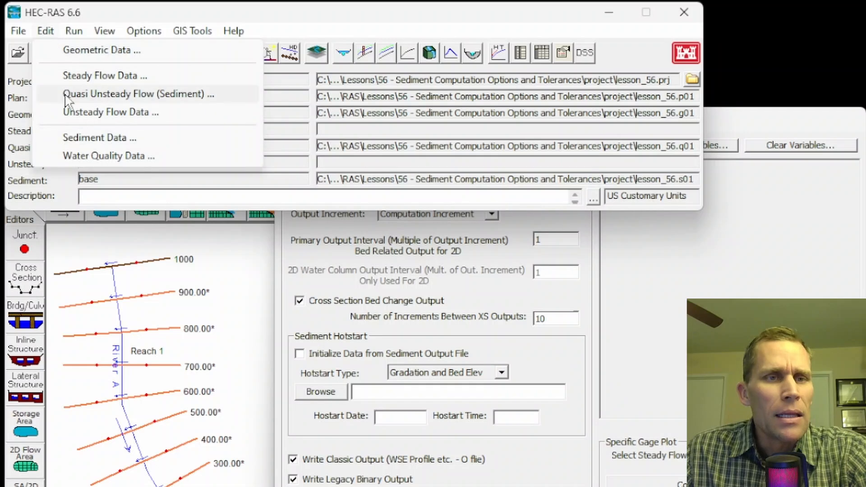
pyautogui.click(96, 95)
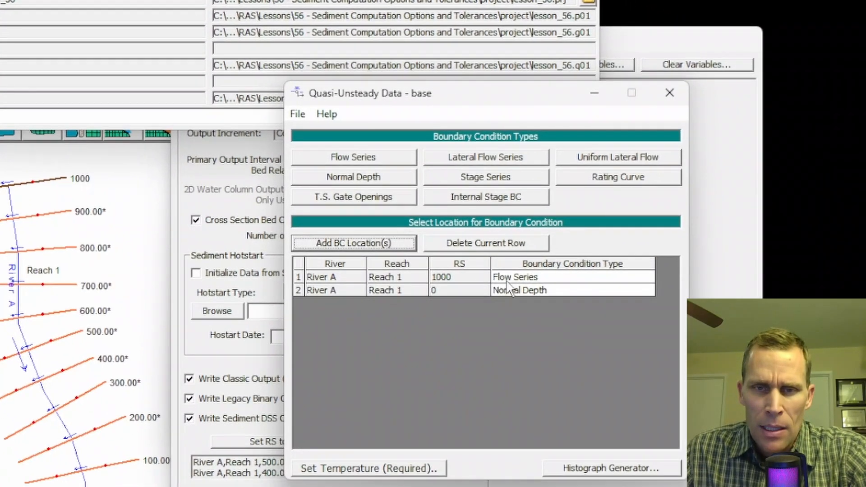
pyautogui.click(614, 358)
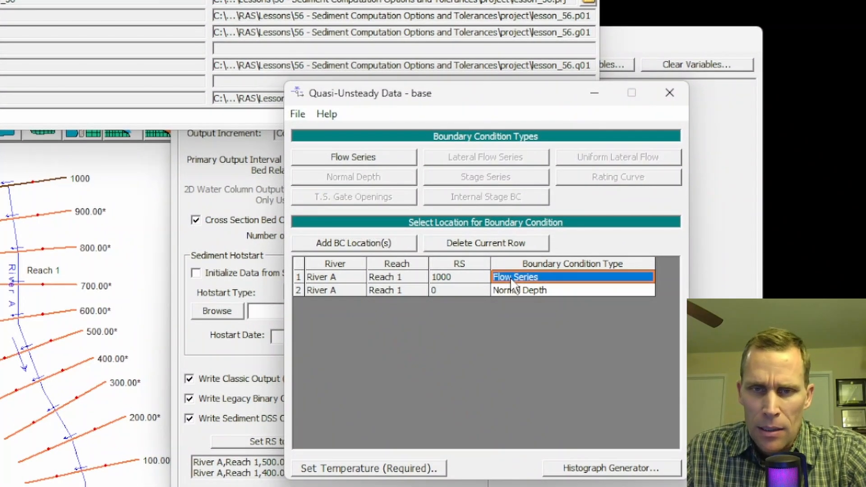
pyautogui.click(347, 159)
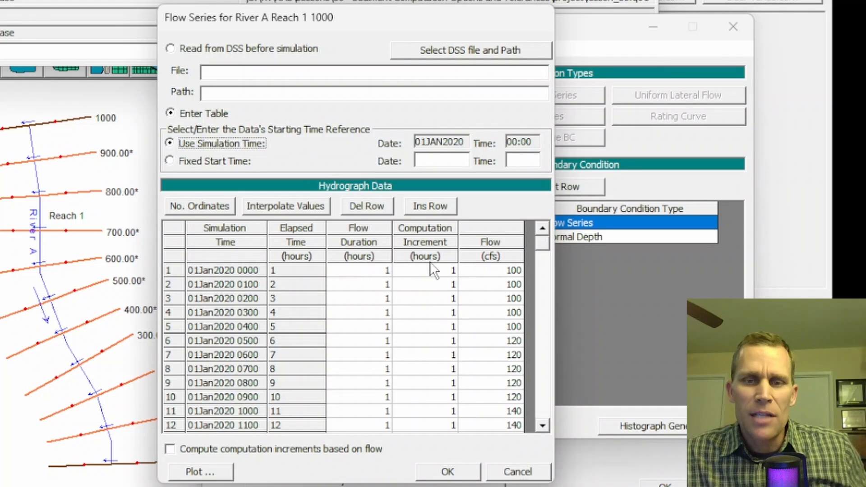
# - Examine the flow, flow duration and computation increment columns of the hydrograph table
pyautogui.moveTo(478, 301); pyautogui.dragTo(473, 430)
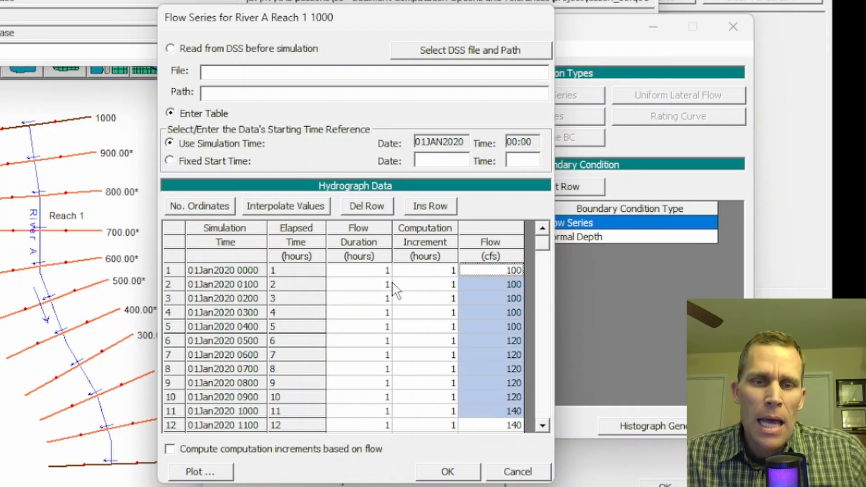
pyautogui.moveTo(381, 275); pyautogui.dragTo(359, 374)
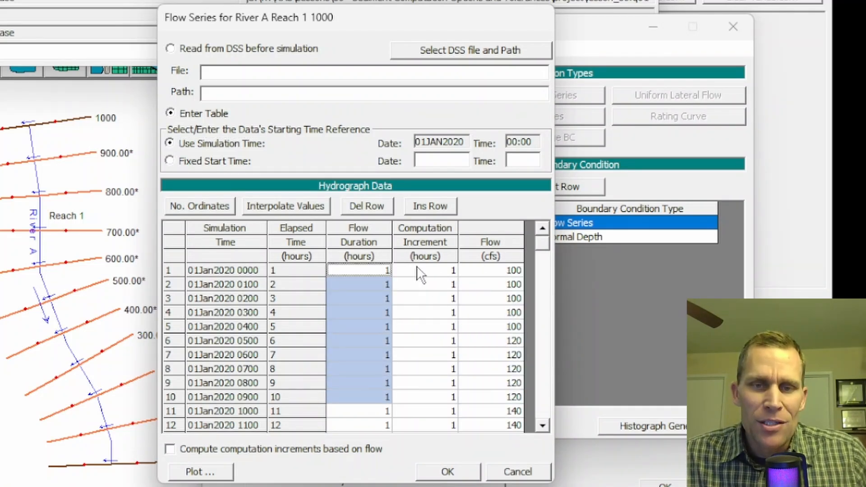
pyautogui.moveTo(422, 272); pyautogui.dragTo(426, 393)
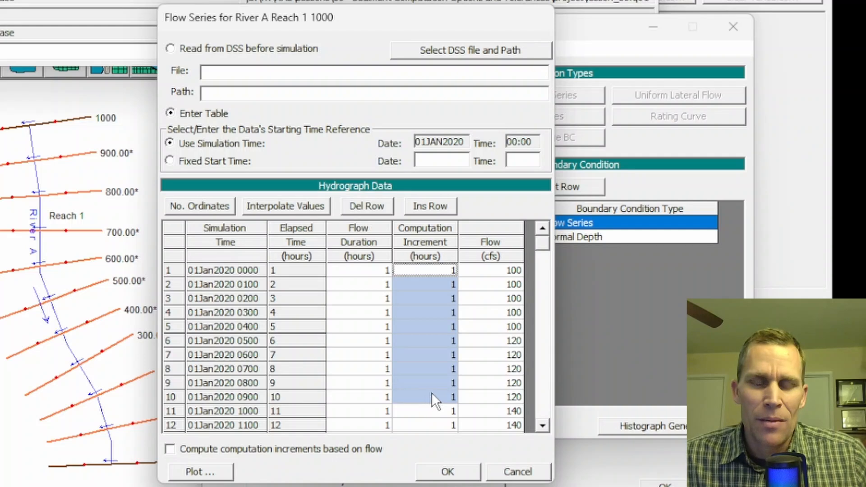
pyautogui.moveTo(420, 270); pyautogui.dragTo(429, 412)
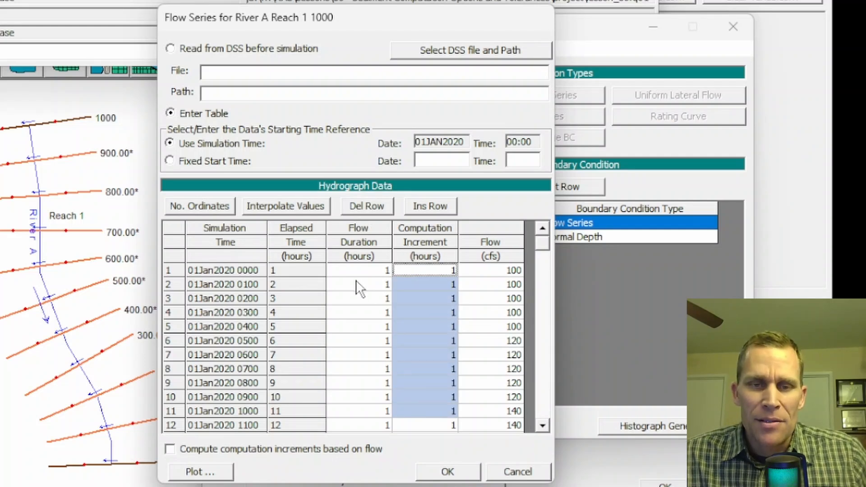
pyautogui.moveTo(360, 269); pyautogui.dragTo(372, 368)
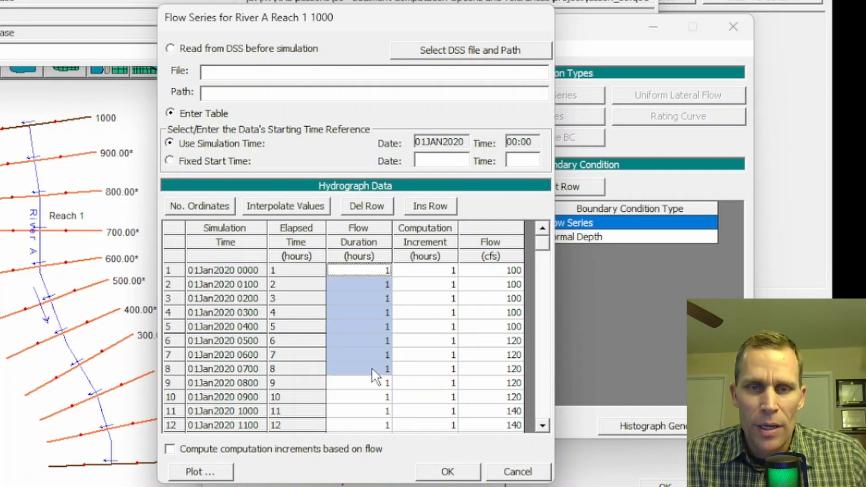
pyautogui.click(433, 271)
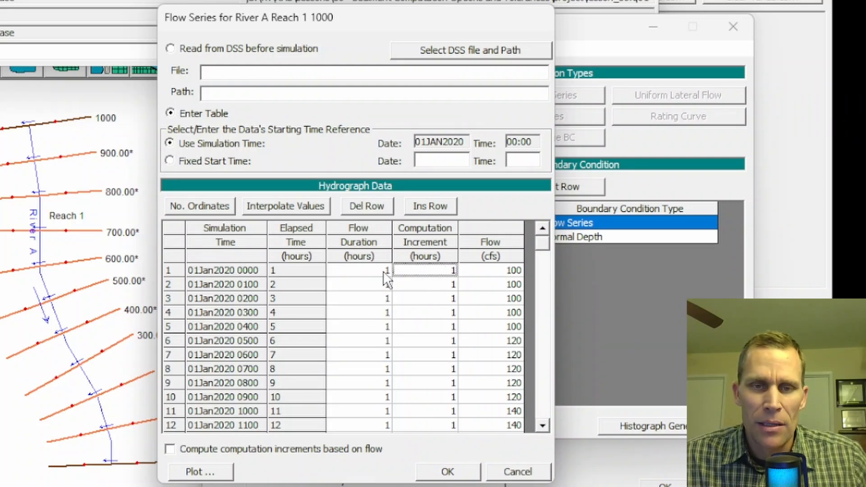
pyautogui.click(372, 271)
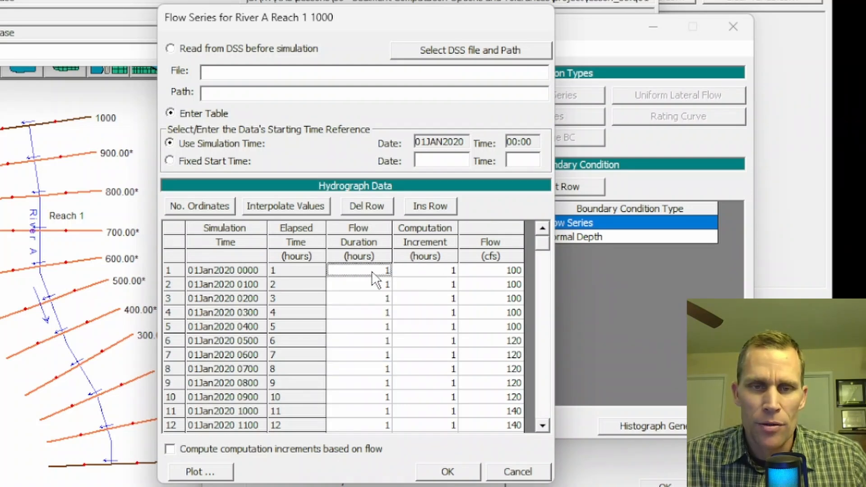
# - Set the computation increments of the first three hydrograph rows to .1, .2 and .5 hours and compare with the flow duration
pyautogui.click(426, 272)
pyautogui.write('.1')
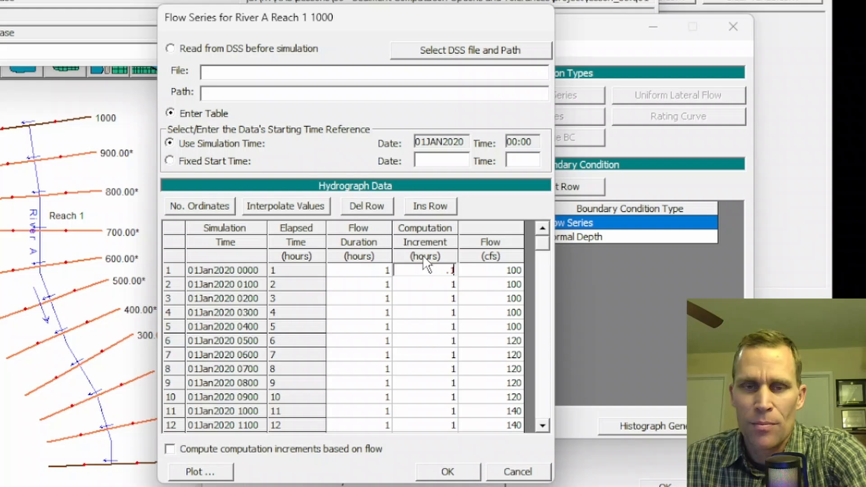
pyautogui.click(442, 285)
pyautogui.write('.1')
pyautogui.press('Return')
pyautogui.write('.5')
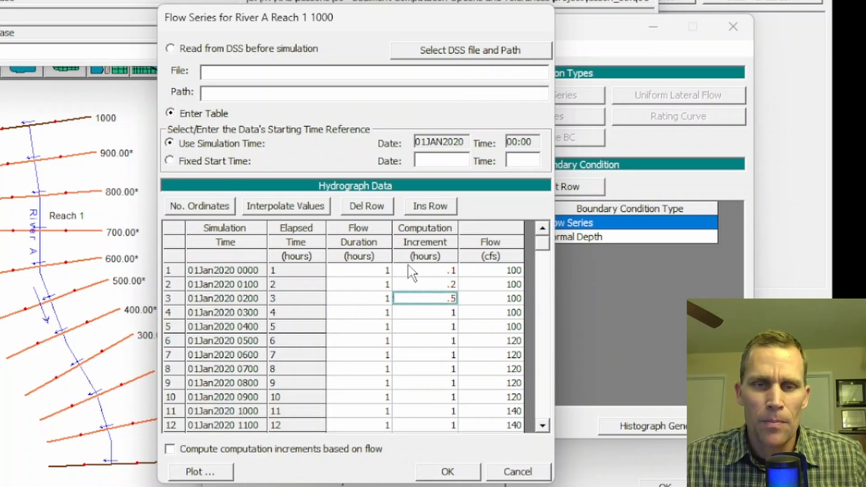
pyautogui.click(373, 271)
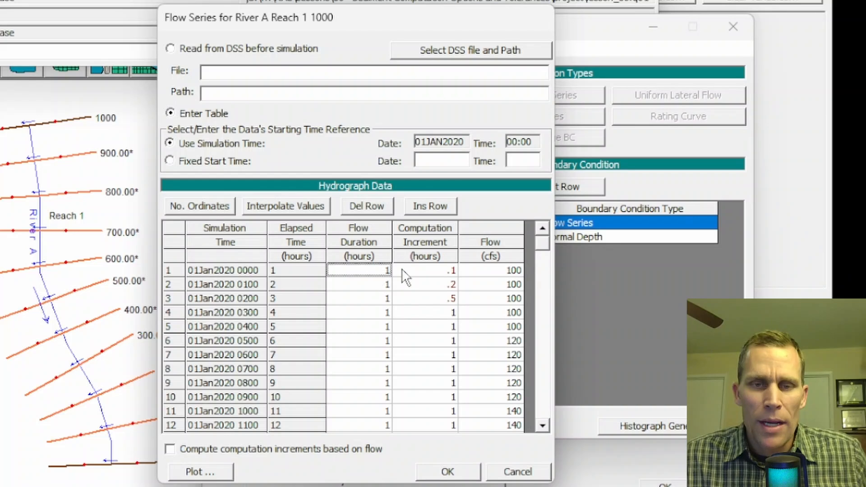
pyautogui.click(420, 273)
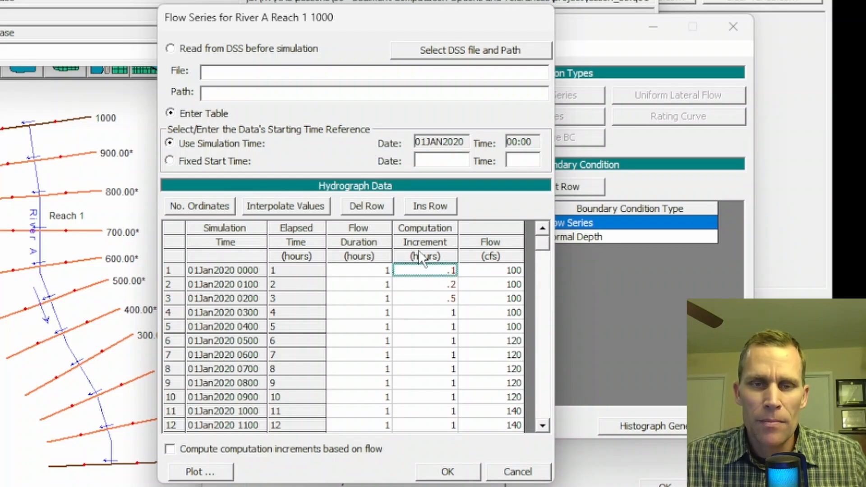
# - Set row 1's flow duration to 4 hours and rows 1–3 computation increments to .5, 1 and 1, accepting and closing the quasi-unsteady data
pyautogui.click(375, 270)
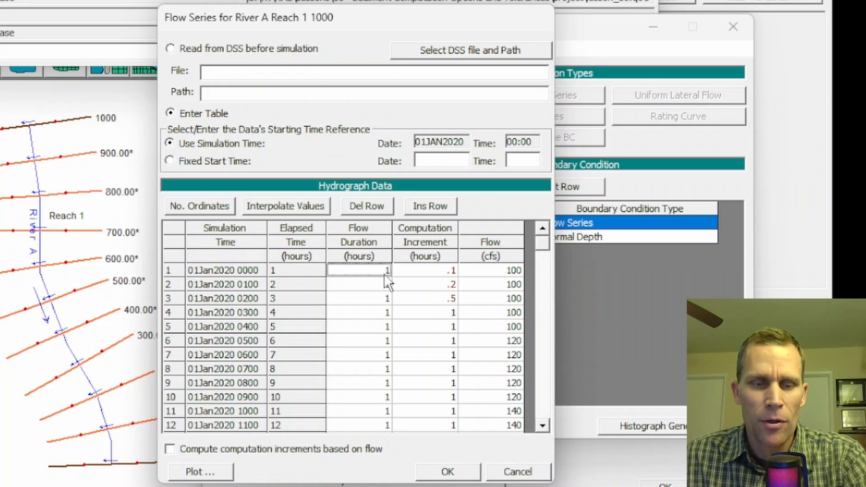
pyautogui.write('4')
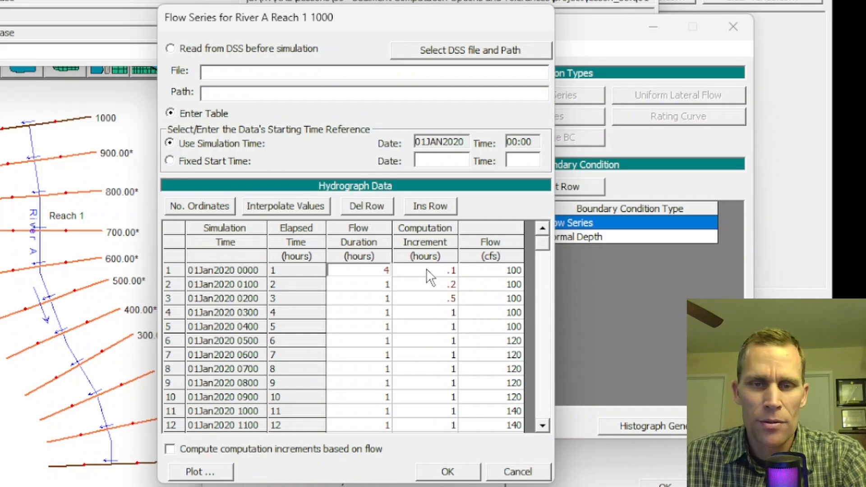
pyautogui.click(426, 269)
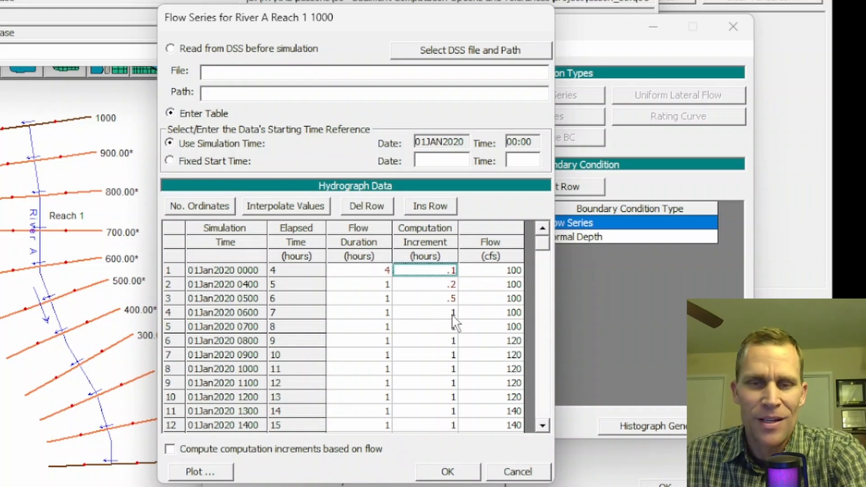
pyautogui.write('.5')
pyautogui.click(428, 284)
pyautogui.write('1')
pyautogui.press('Return')
pyautogui.write('1')
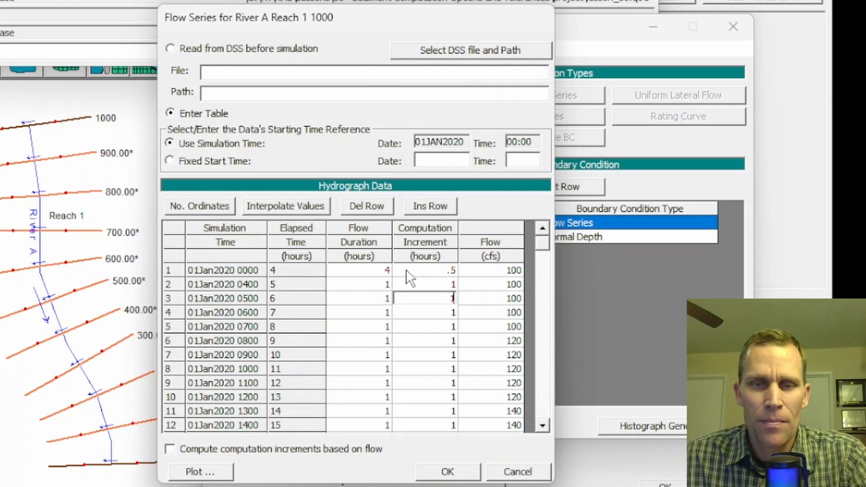
pyautogui.click(448, 471)
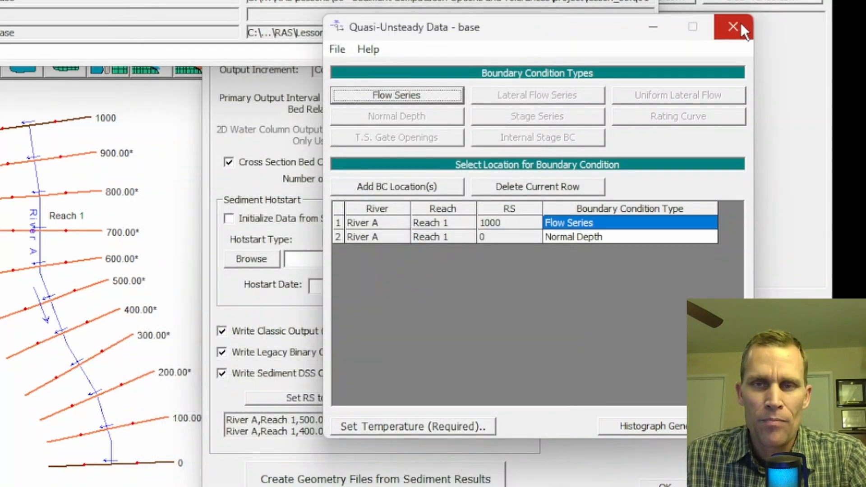
pyautogui.click(734, 27)
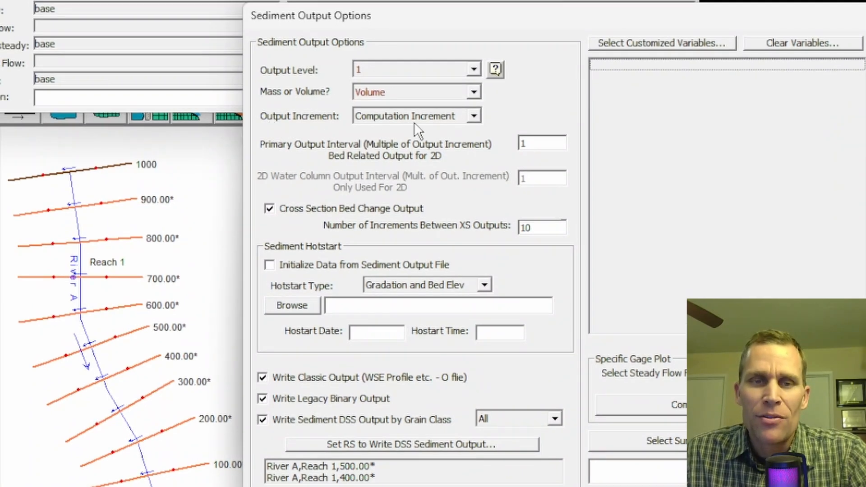
# - Try Flow Duration, Hours and Days in turn as the sediment output increment, leaving it on Days
pyautogui.click(475, 115)
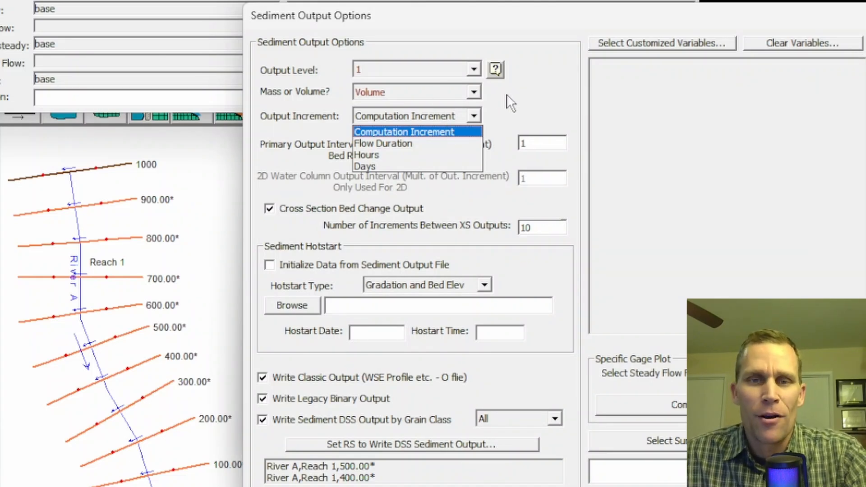
pyautogui.click(406, 144)
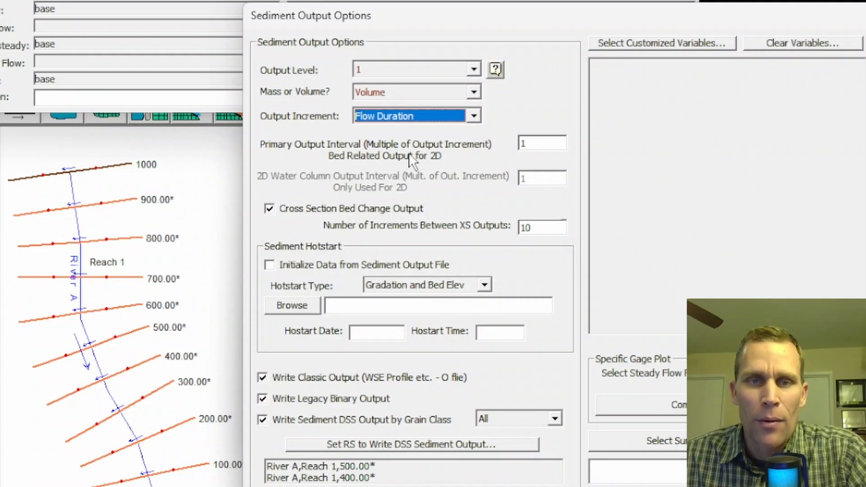
pyautogui.click(471, 116)
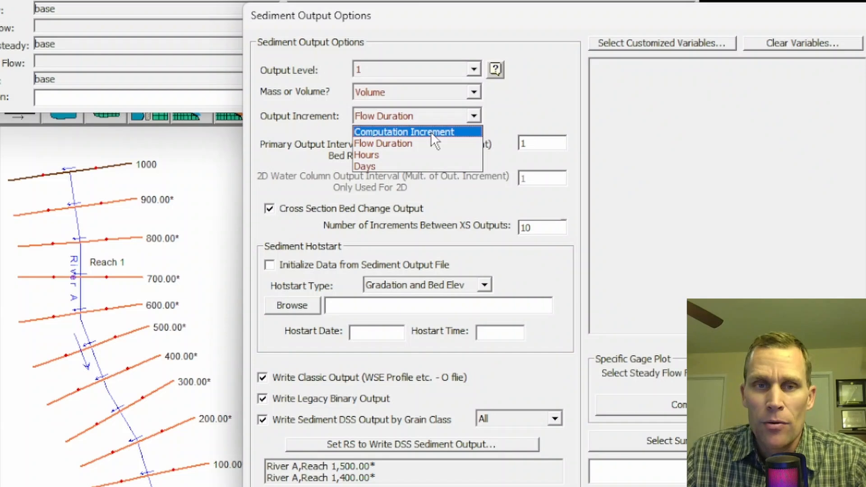
pyautogui.click(388, 154)
pyautogui.click(383, 119)
pyautogui.click(386, 166)
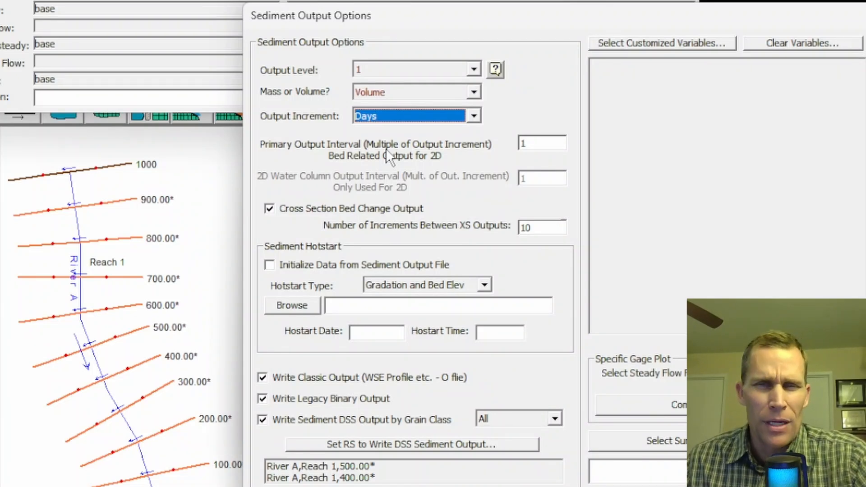
pyautogui.click(399, 117)
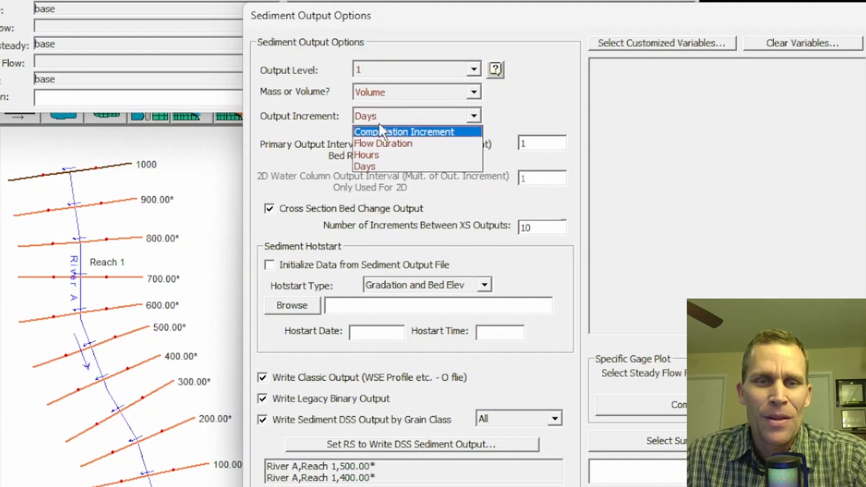
pyautogui.click(315, 122)
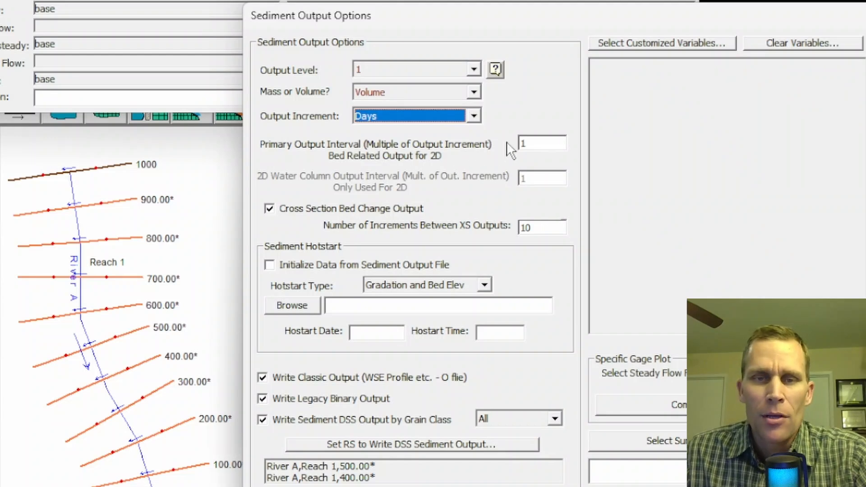
# - Set the output increment to Hours and the primary output interval to 3
pyautogui.moveTo(537, 147); pyautogui.dragTo(498, 143)
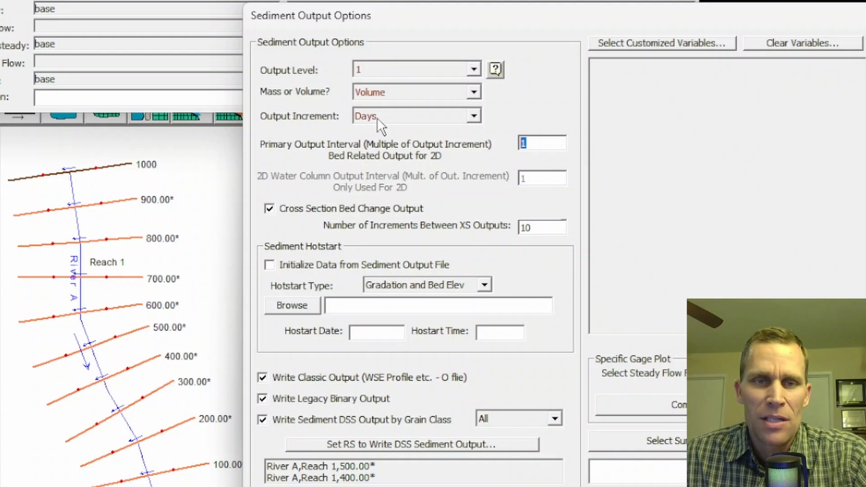
pyautogui.click(471, 117)
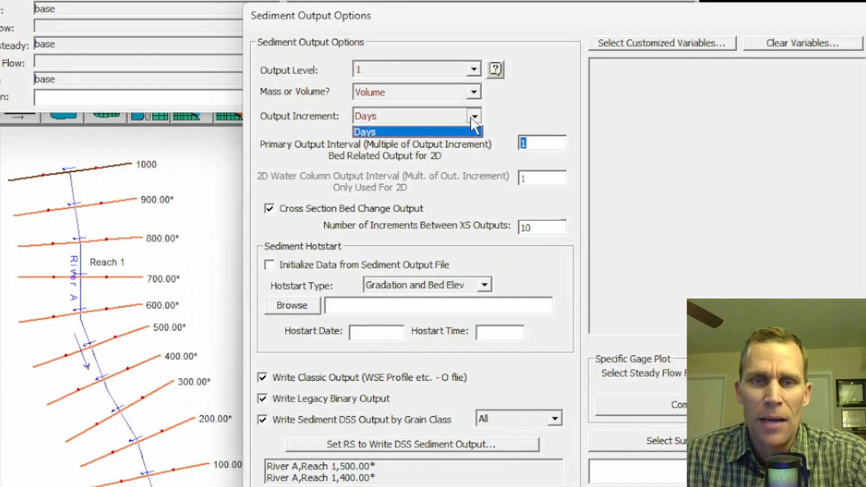
pyautogui.click(436, 152)
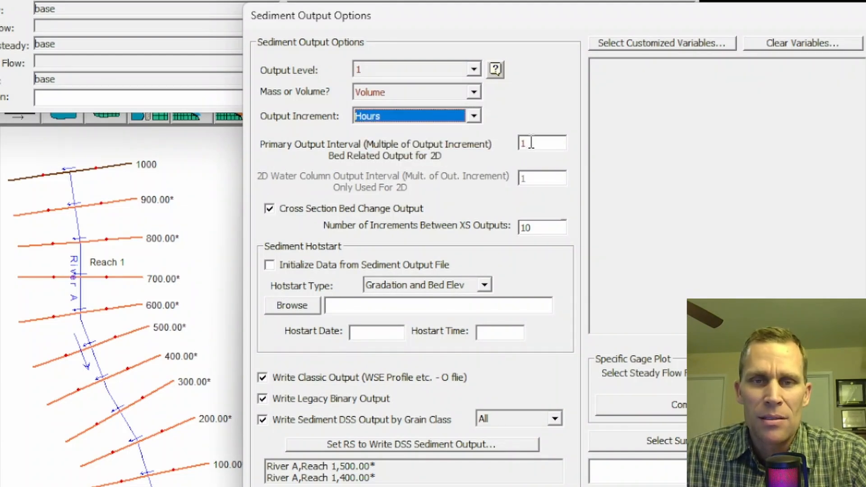
pyautogui.press('Tab')
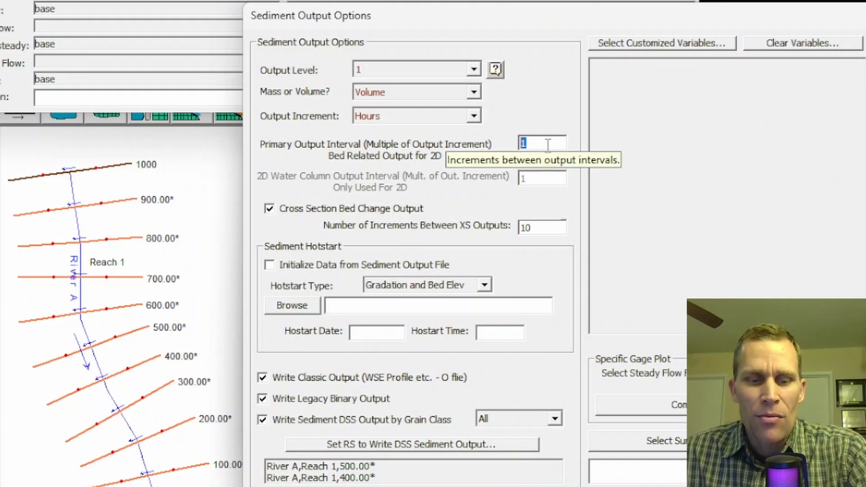
pyautogui.write('3')
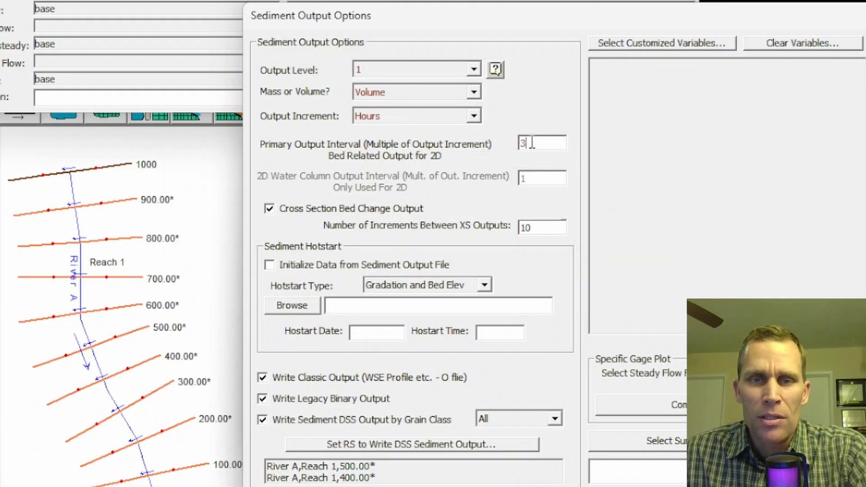
pyautogui.moveTo(532, 143); pyautogui.dragTo(499, 144)
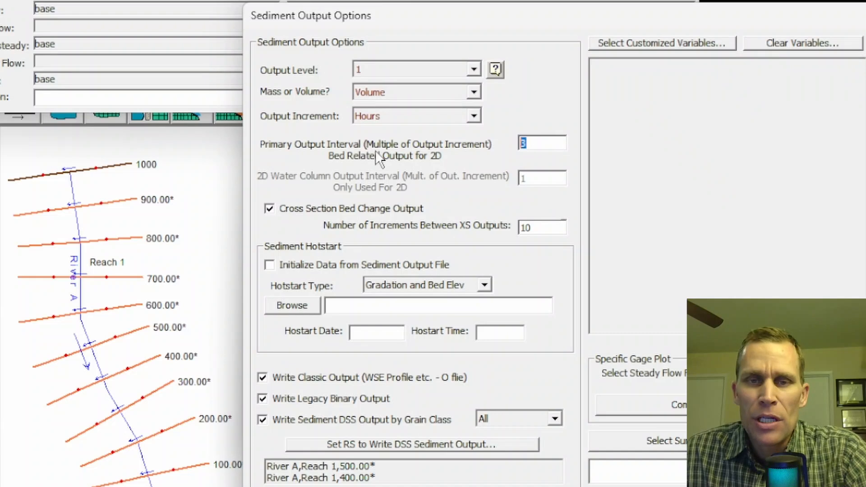
# - Set the output increment to Computation Increment and try a primary output interval of 5 before setting it to 1
pyautogui.click(474, 116)
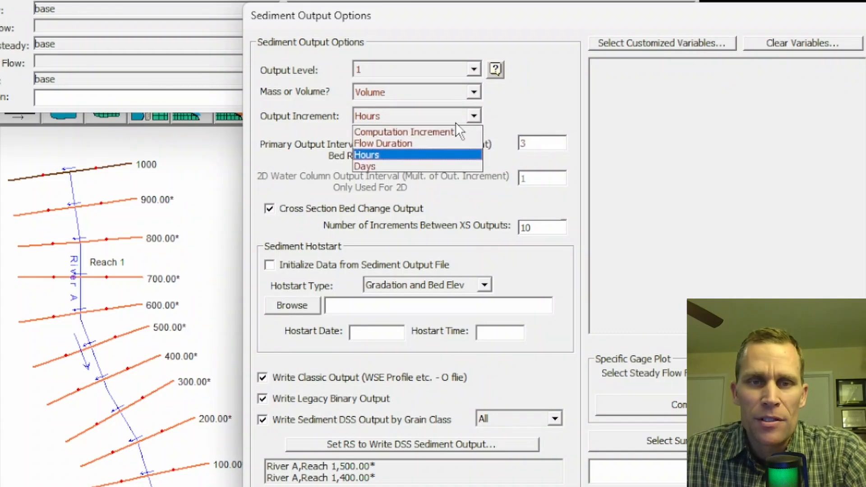
pyautogui.click(445, 137)
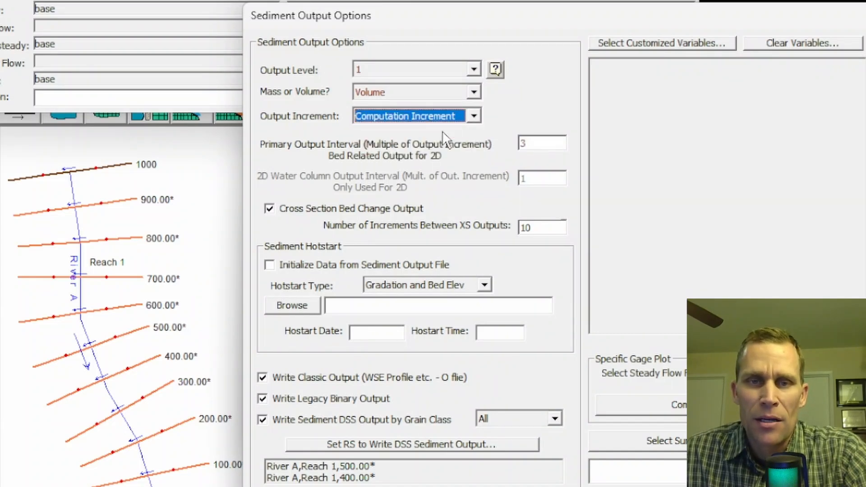
pyautogui.click(526, 143)
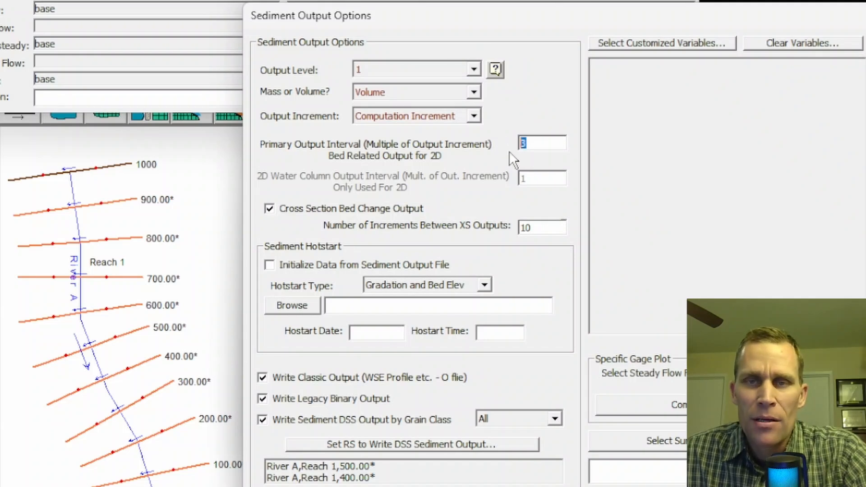
pyautogui.write('5')
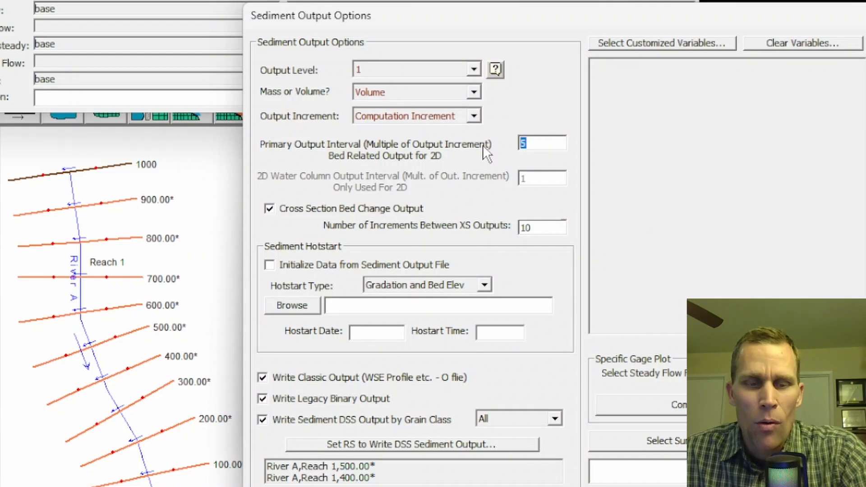
pyautogui.write('1')
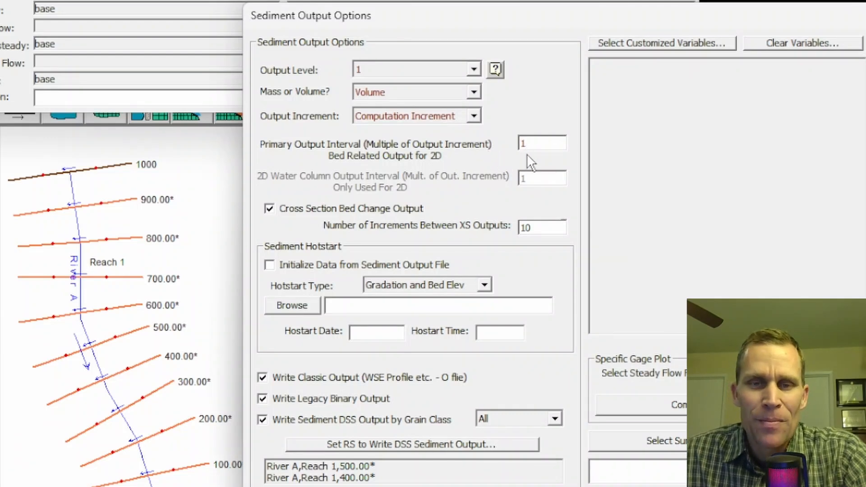
# - Set the output increment to Flow Duration and try a primary output interval of 3 before setting it to 12
pyautogui.click(472, 116)
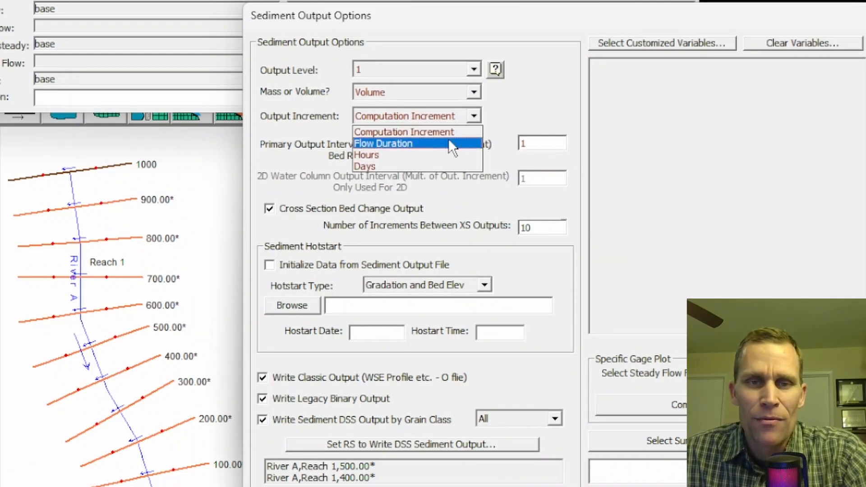
pyautogui.click(448, 139)
pyautogui.press('Tab')
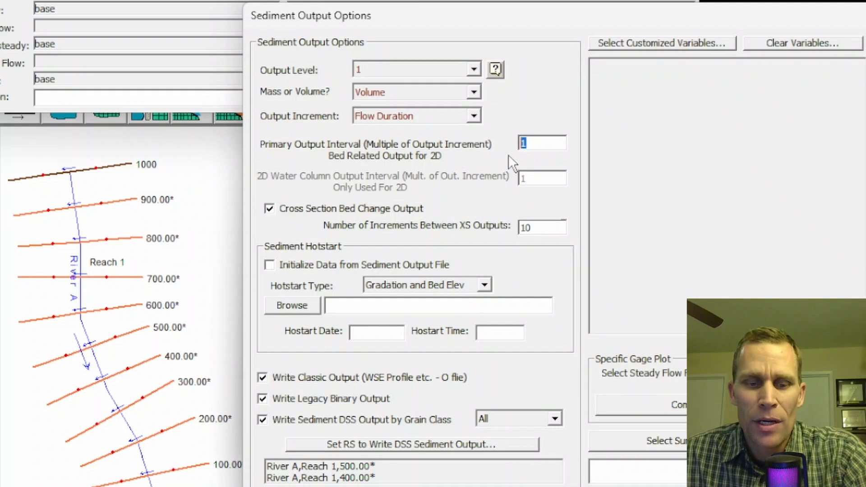
pyautogui.write('3')
pyautogui.moveTo(543, 143); pyautogui.dragTo(496, 145)
pyautogui.write('12')
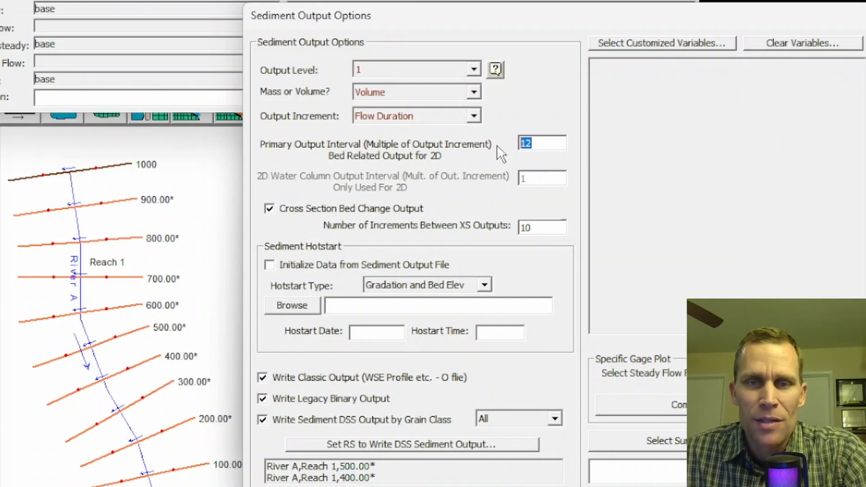
# - Try switching Cross Section Bed Change Output off, then re-enable it and select its number of increments between XS outputs
pyautogui.click(269, 209)
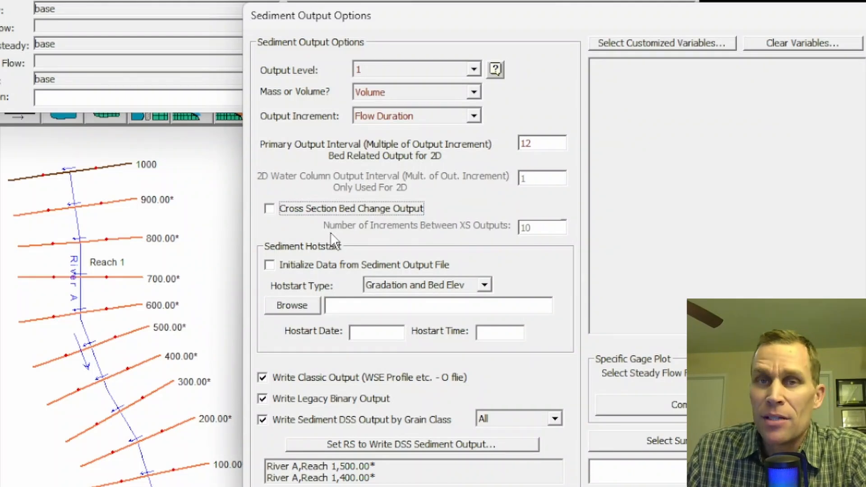
pyautogui.click(269, 209)
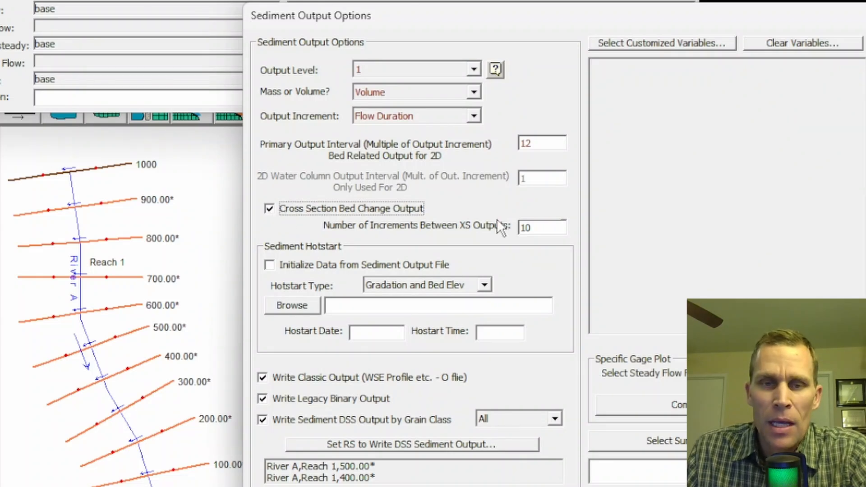
pyautogui.moveTo(544, 224); pyautogui.dragTo(503, 228)
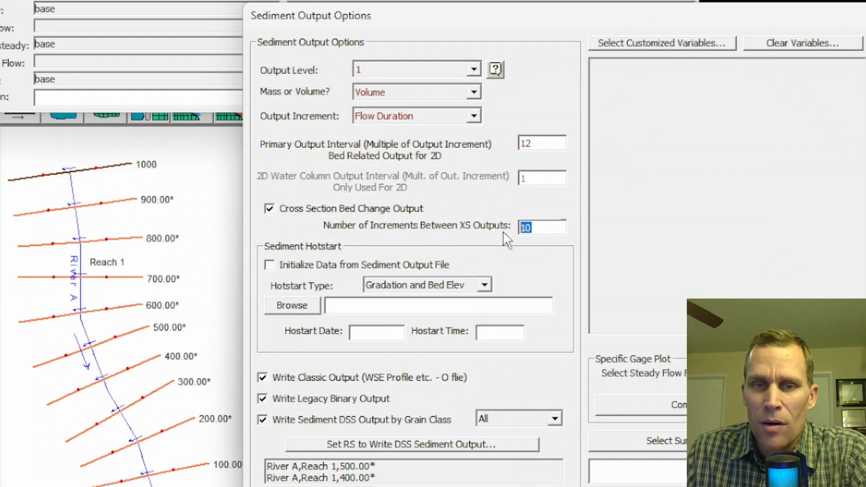
# - Try Hours as the output increment with 3 increments between XS outputs, then set the number of increments to 10
pyautogui.click(474, 117)
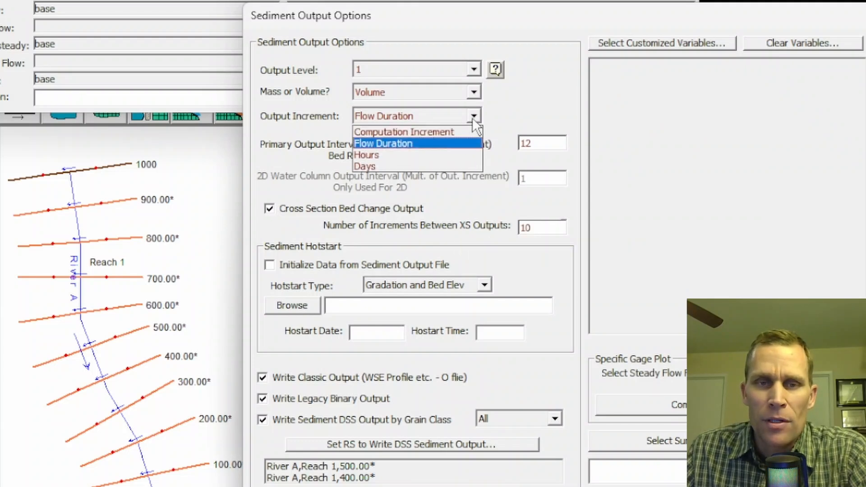
pyautogui.click(411, 156)
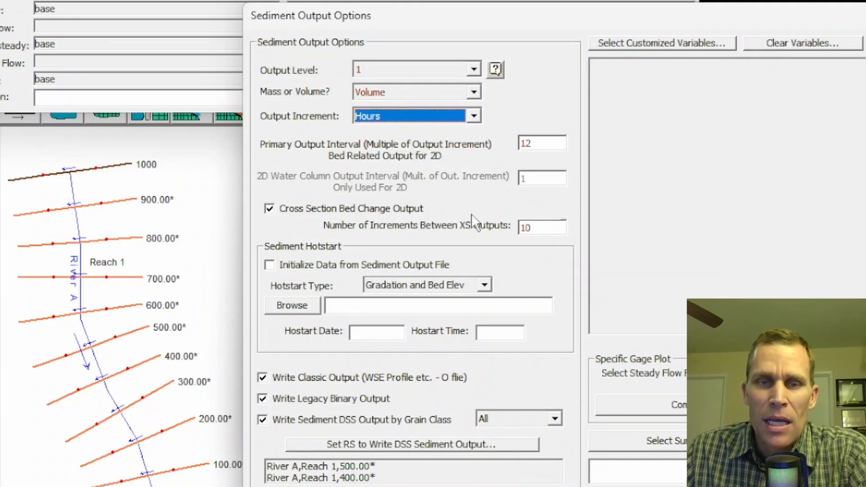
pyautogui.moveTo(541, 229); pyautogui.dragTo(503, 233)
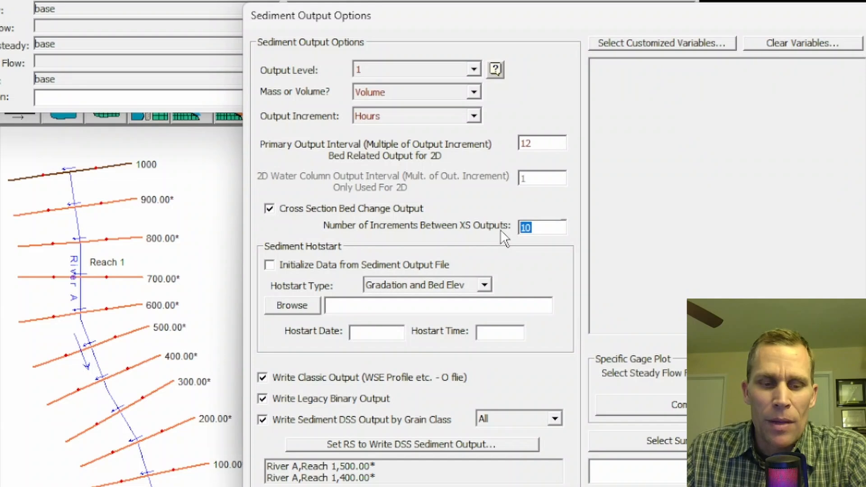
pyautogui.write('3')
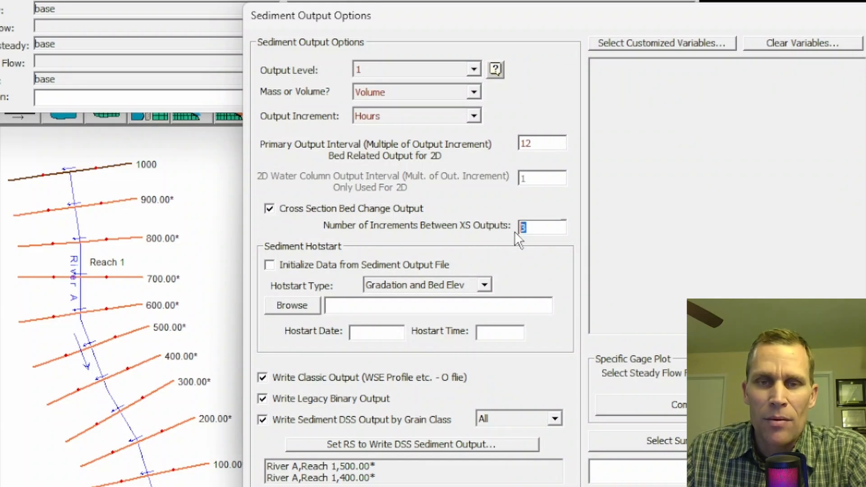
pyautogui.write('10')
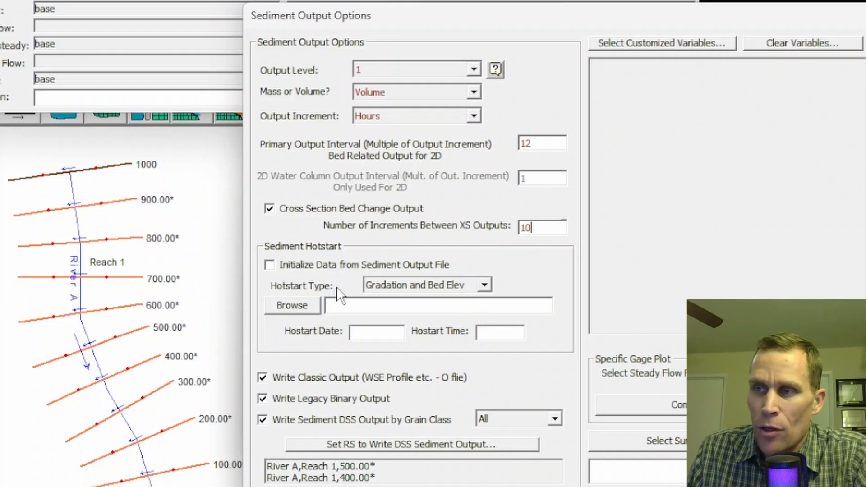
# - Try Computation Increment as the output increment, then set it to Flow Duration
pyautogui.click(400, 117)
pyautogui.click(409, 131)
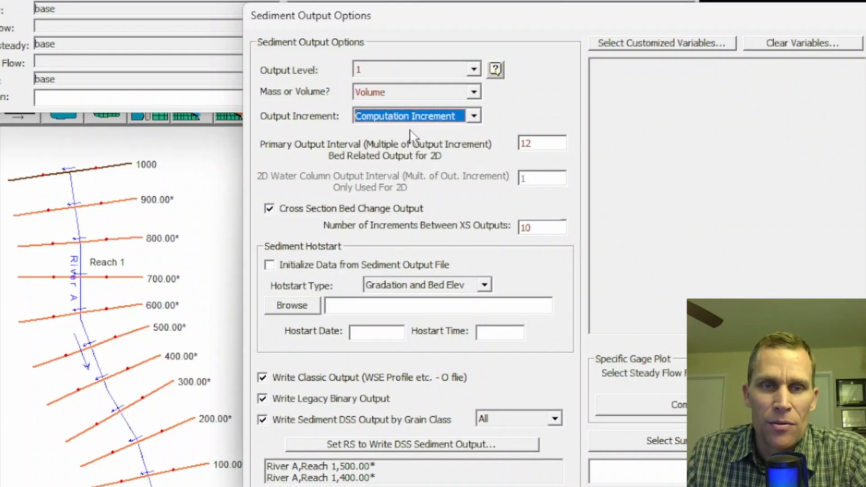
pyautogui.click(411, 114)
pyautogui.click(397, 144)
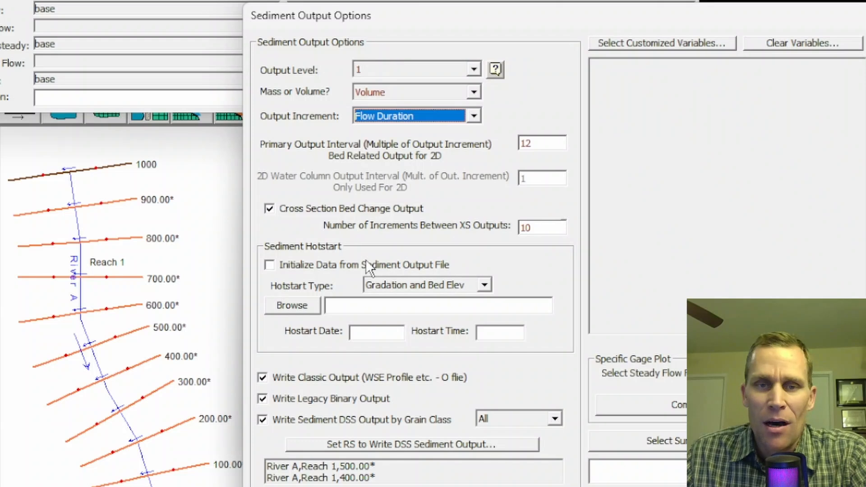
# - Enable initializing data from a sediment output file, using Gradation and Bed Elev, hotstart date 01AUG1975 and time 0000
pyautogui.click(269, 266)
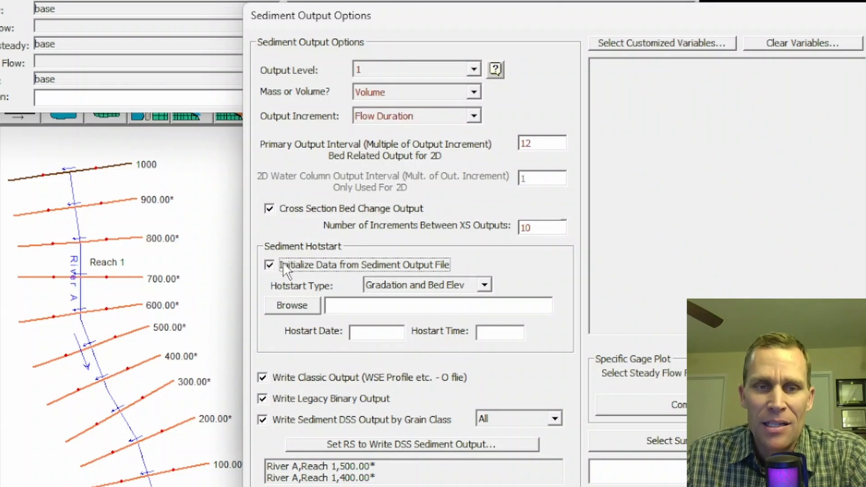
pyautogui.click(367, 280)
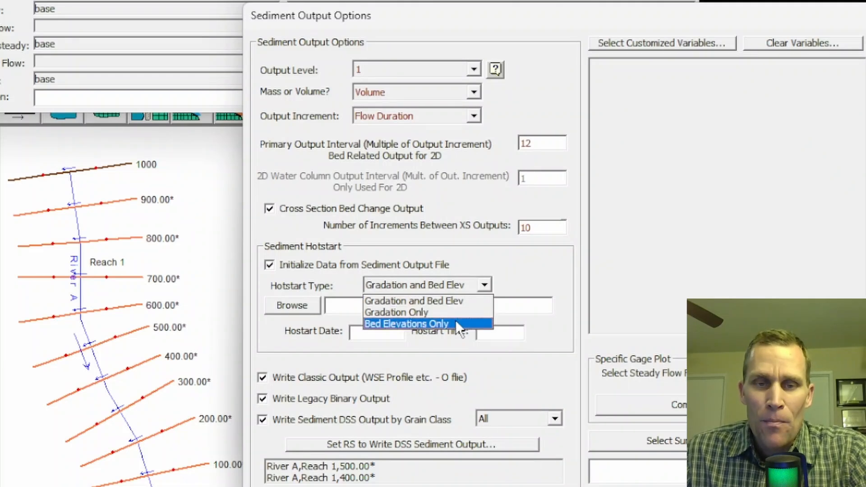
pyautogui.click(460, 302)
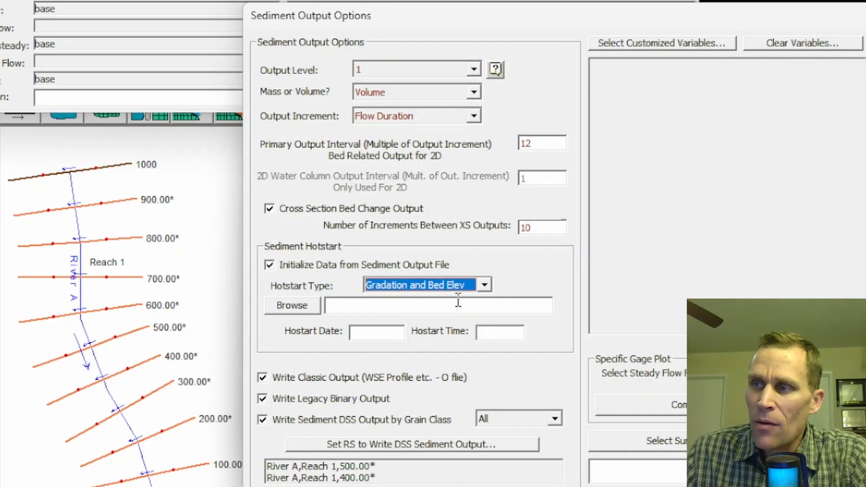
pyautogui.click(380, 305)
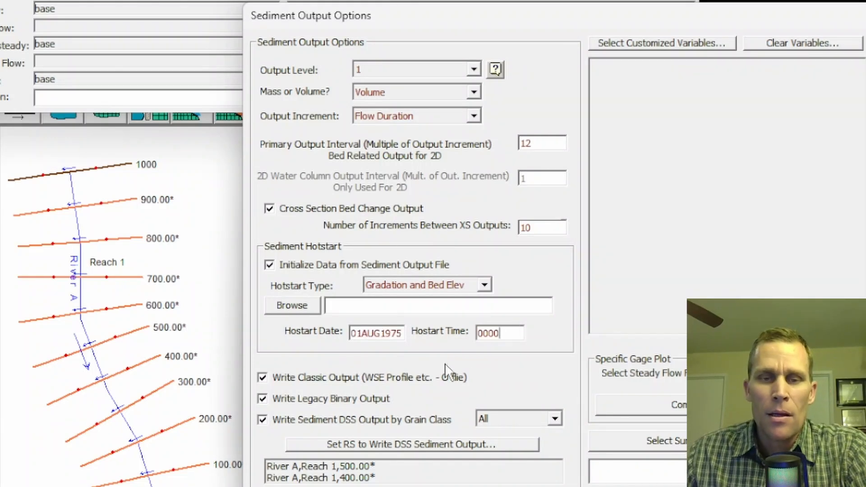
pyautogui.moveTo(511, 333); pyautogui.dragTo(478, 333)
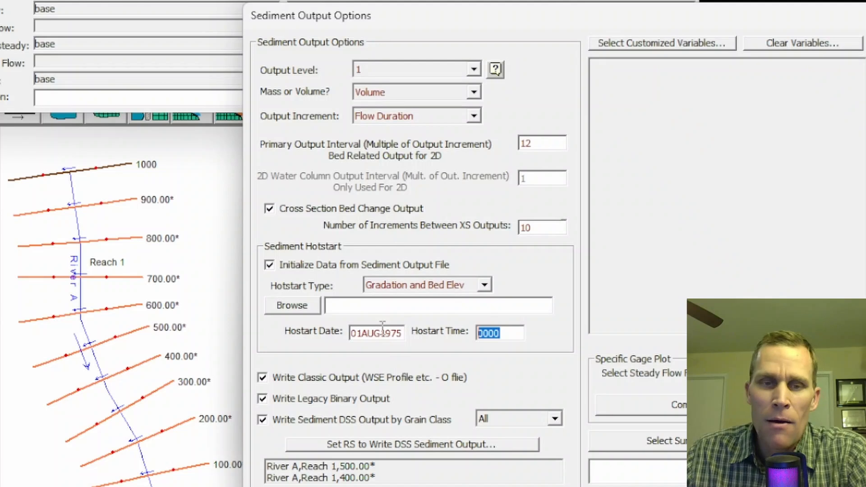
pyautogui.click(402, 306)
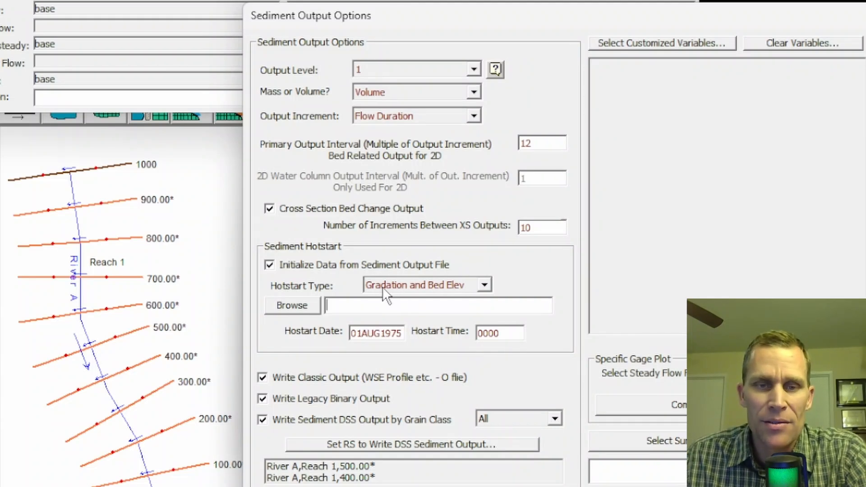
pyautogui.click(423, 285)
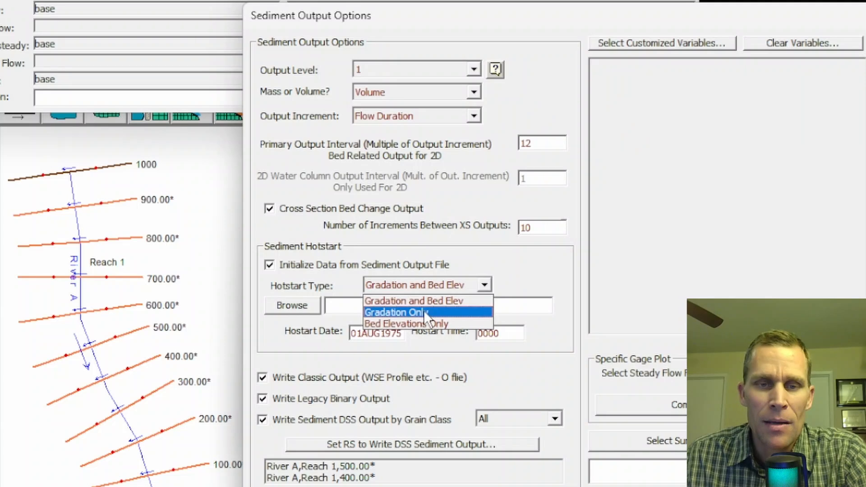
pyautogui.click(421, 300)
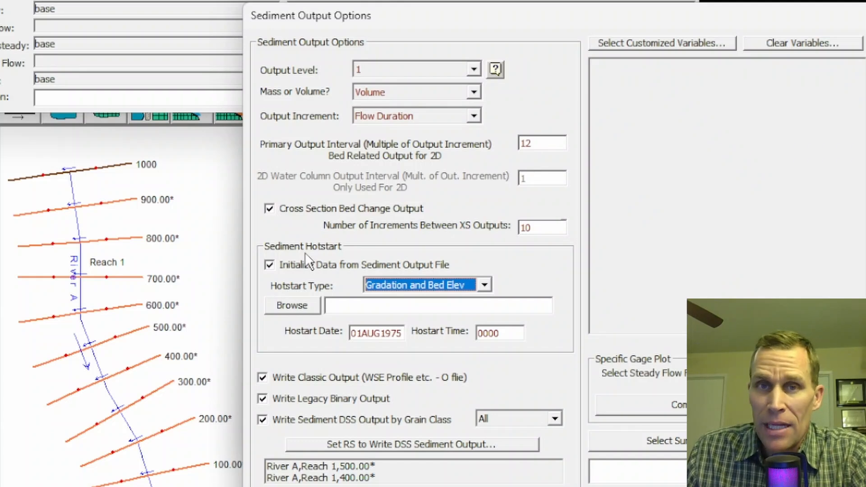
# - Set the sediment output level to 6 and keep Volume as the mass or volume choice
pyautogui.click(401, 67)
pyautogui.click(387, 135)
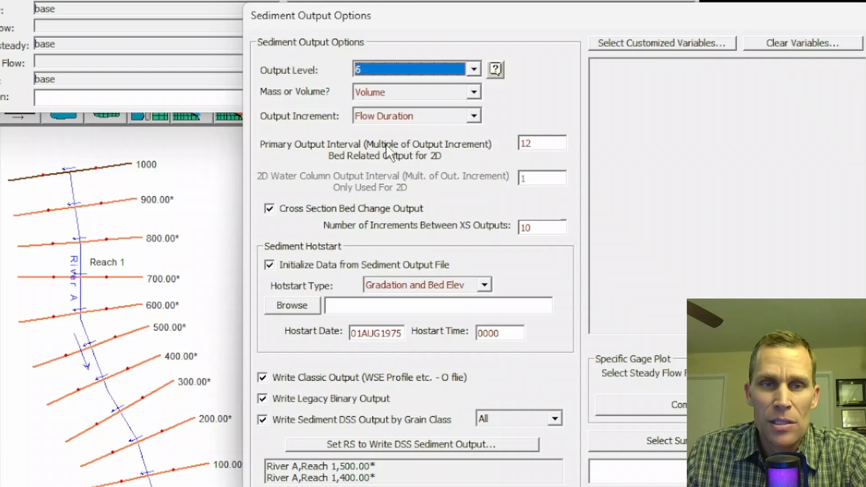
pyautogui.click(393, 91)
pyautogui.click(403, 119)
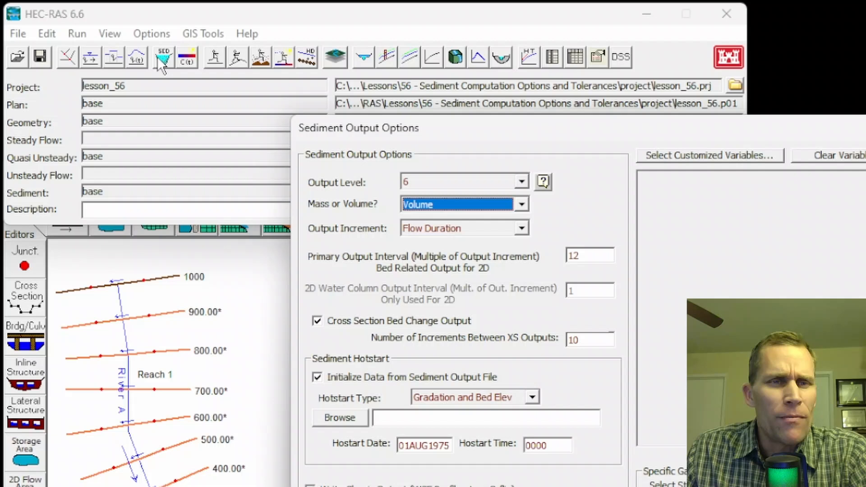
# - Open the sediment data editor and set the sorting method to Active Layer
pyautogui.click(159, 58)
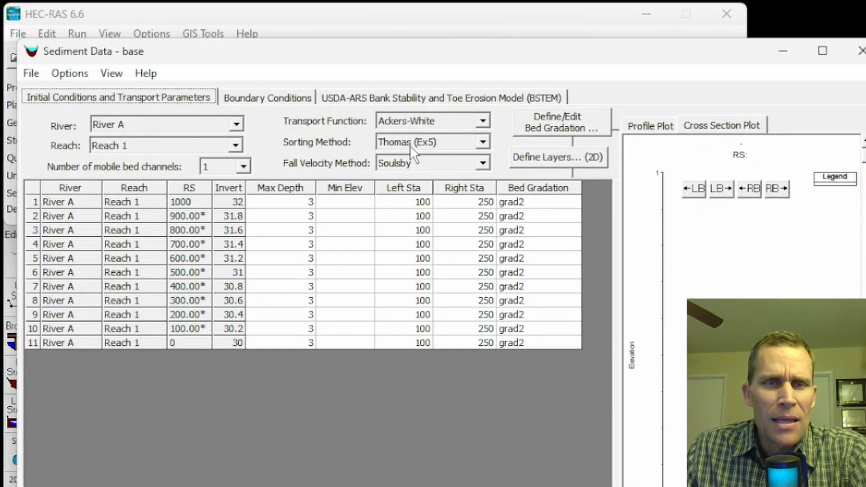
pyautogui.click(482, 142)
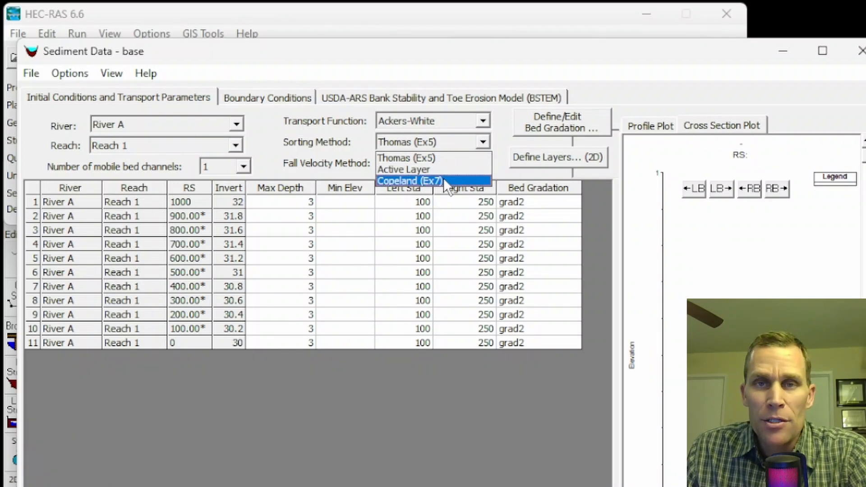
pyautogui.click(401, 170)
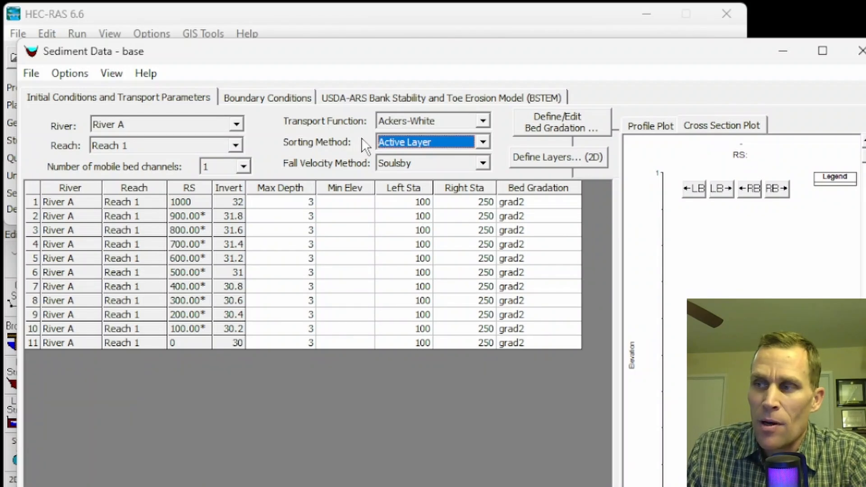
pyautogui.click(481, 142)
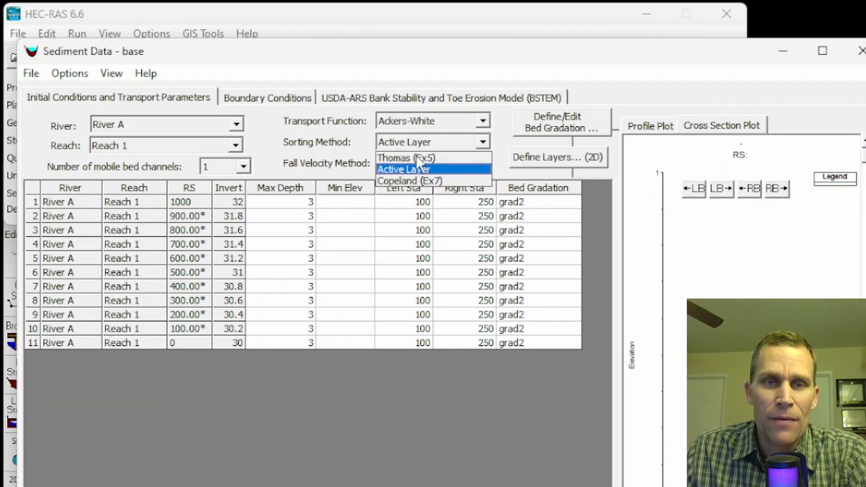
pyautogui.click(405, 165)
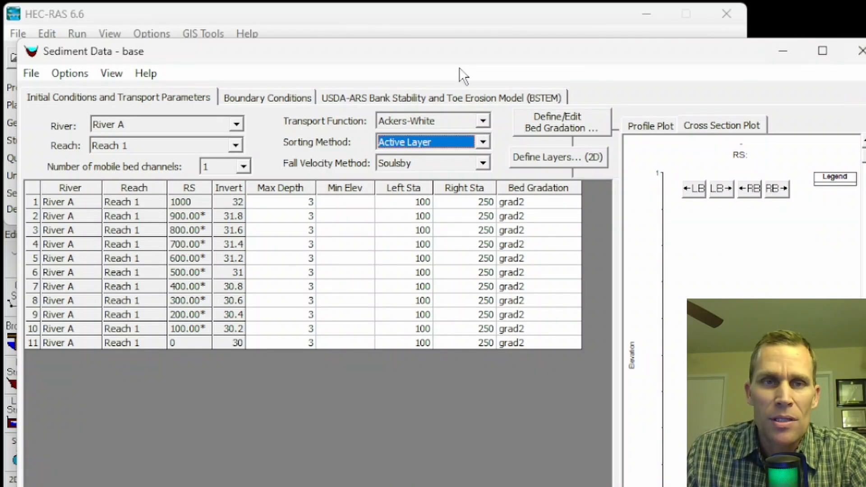
# - Minimize the sediment data editor, then reopen it to review the sorting method
pyautogui.moveTo(395, 51); pyautogui.dragTo(419, 59)
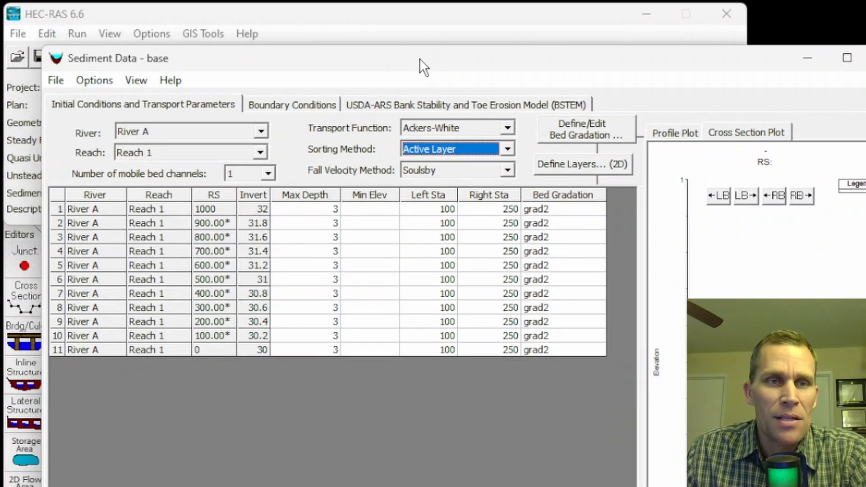
pyautogui.click(808, 59)
pyautogui.click(48, 33)
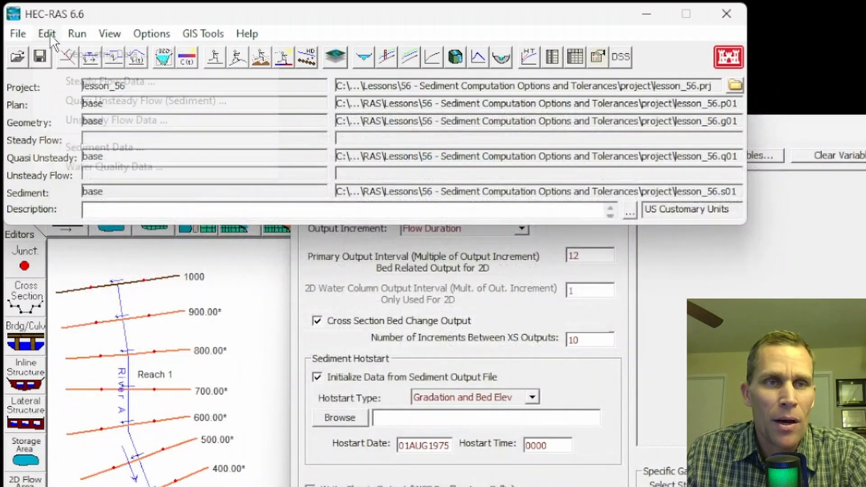
pyautogui.click(76, 151)
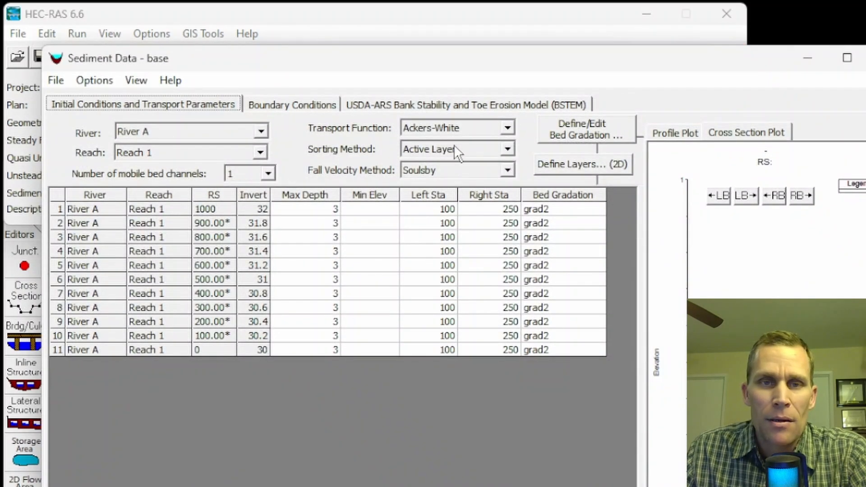
pyautogui.click(454, 145)
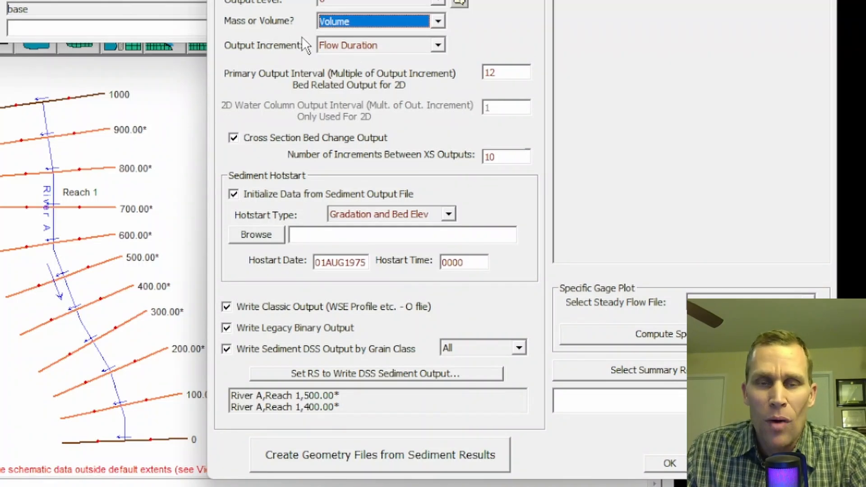
# - Disable the classic, legacy binary and sediment DSS outputs, then re-enable the classic and legacy binary outputs
pyautogui.click(226, 307)
pyautogui.click(227, 328)
pyautogui.click(229, 350)
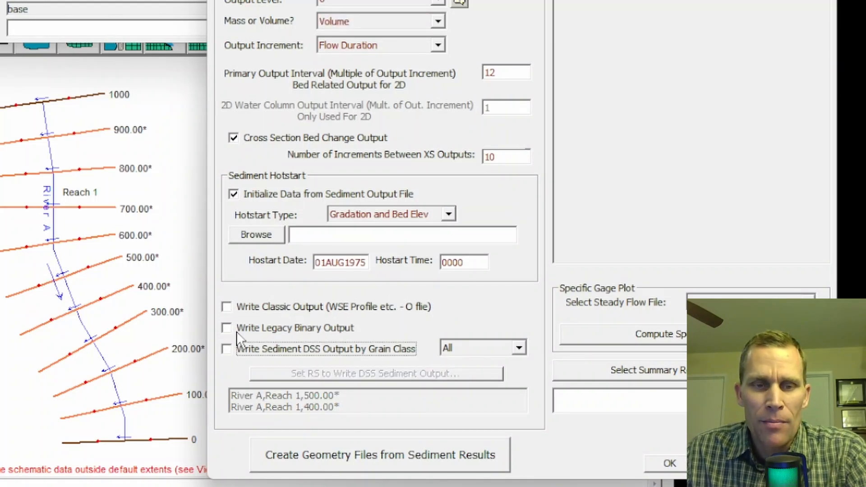
pyautogui.click(227, 307)
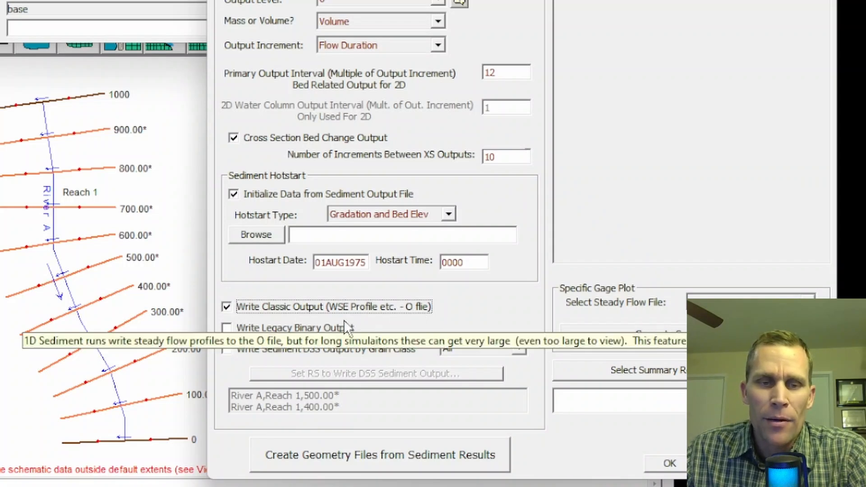
pyautogui.click(227, 327)
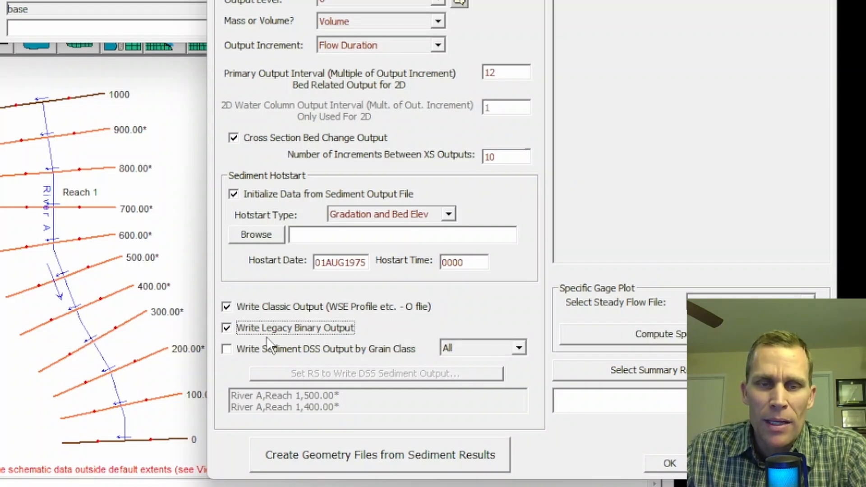
# - Enable sediment DSS output by grain class and set its output type to Cumulative Flux
pyautogui.click(226, 350)
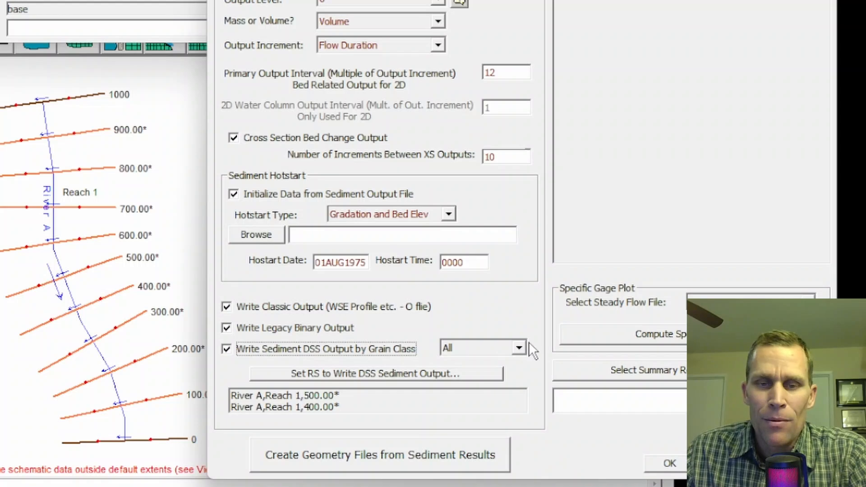
pyautogui.click(519, 349)
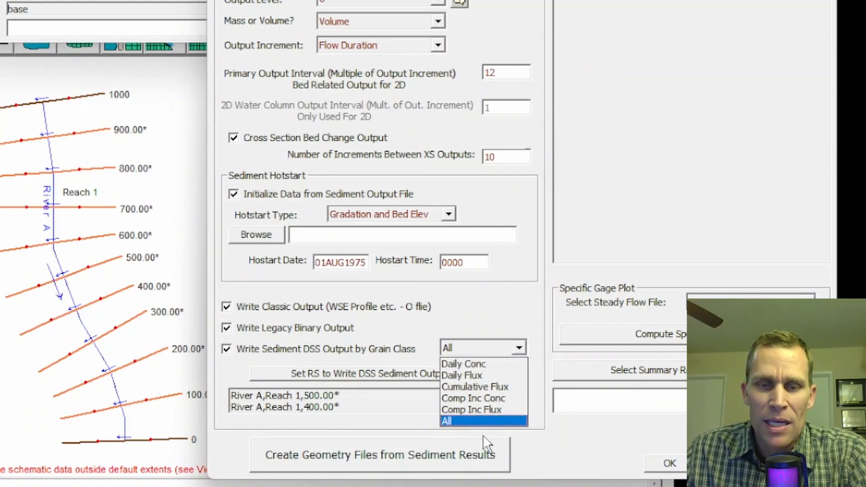
pyautogui.click(507, 386)
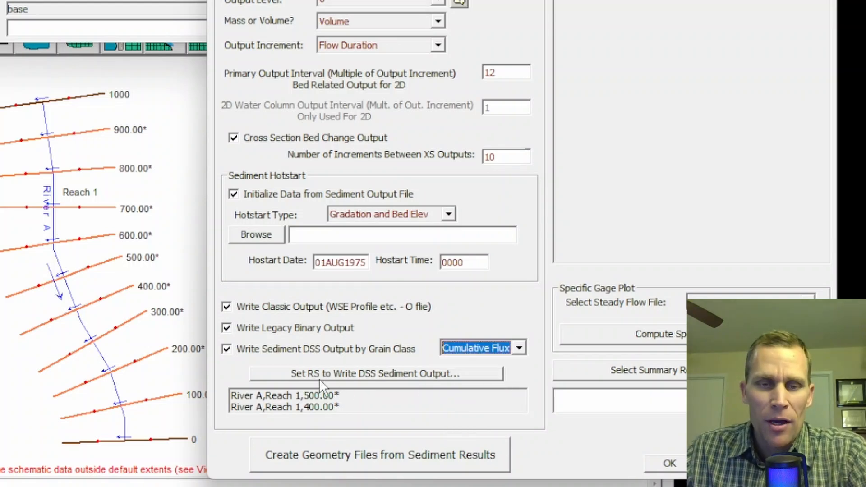
# - Add river station 300.00* on River A, Reach 1 to the stations that write DSS sediment output
pyautogui.click(318, 394)
pyautogui.click(324, 407)
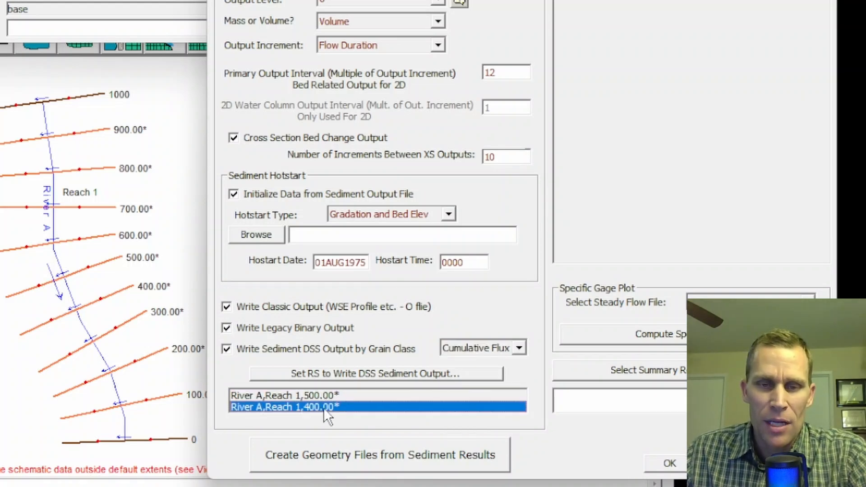
pyautogui.click(359, 373)
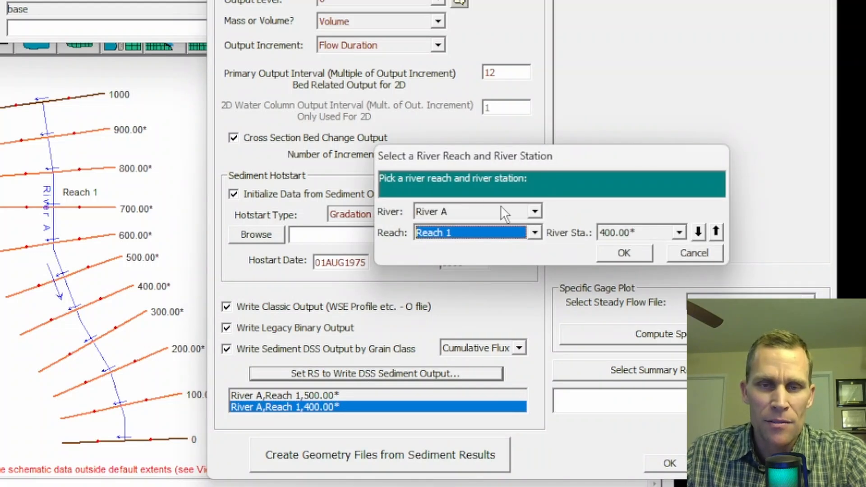
pyautogui.moveTo(535, 164); pyautogui.dragTo(327, 117)
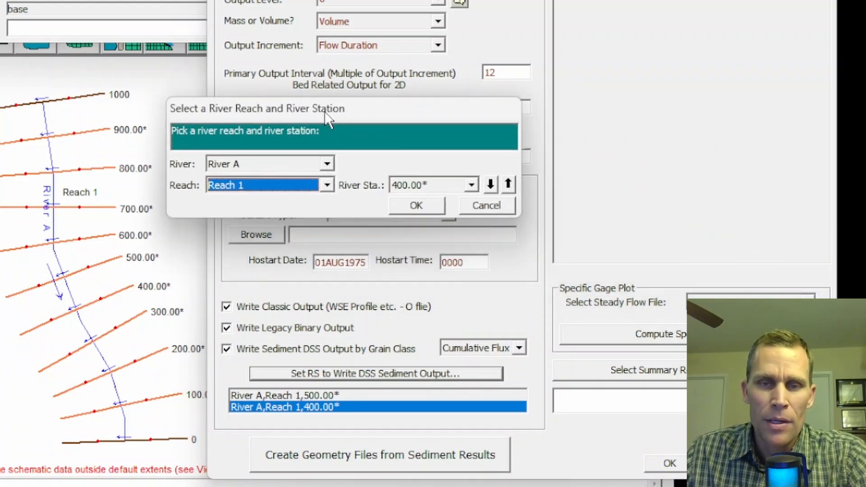
pyautogui.click(465, 185)
pyautogui.click(409, 247)
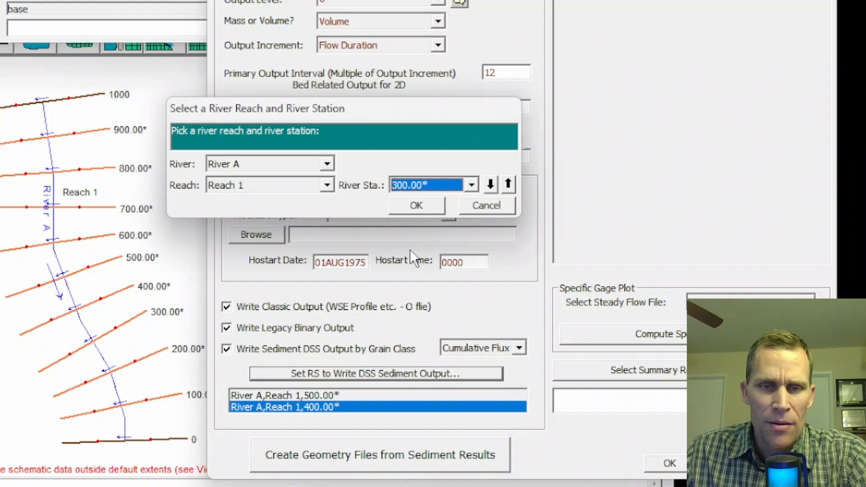
pyautogui.click(411, 202)
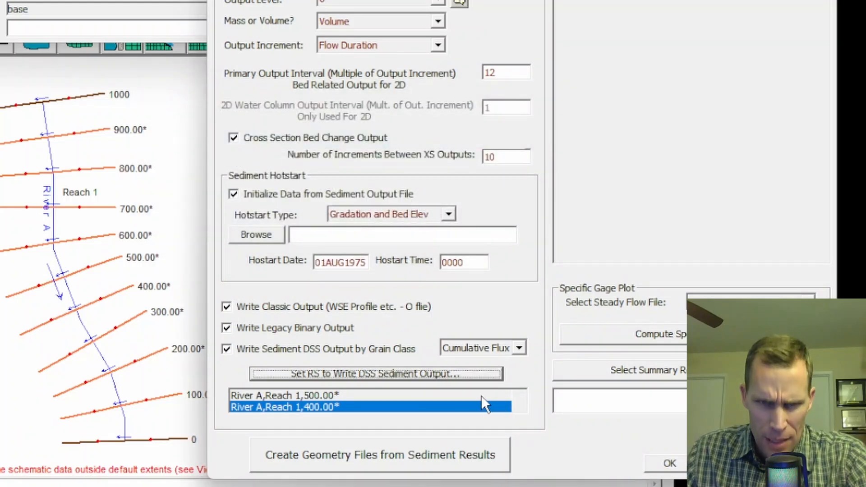
# - Check the DSS output station list for the River A, Reach 1, 300.00* entry and accept the sediment output options
pyautogui.click(479, 397)
pyautogui.click(458, 404)
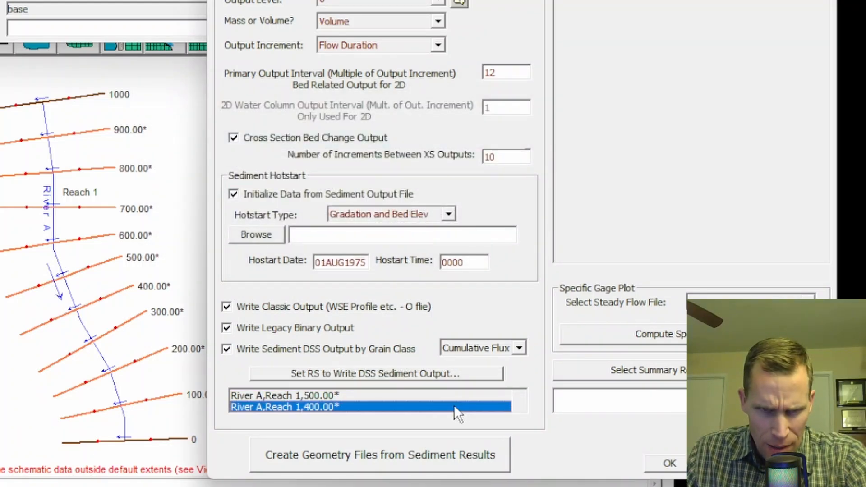
pyautogui.scroll(-1, 454, 406)
pyautogui.scroll(1, 453, 405)
pyautogui.scroll(-1, 453, 405)
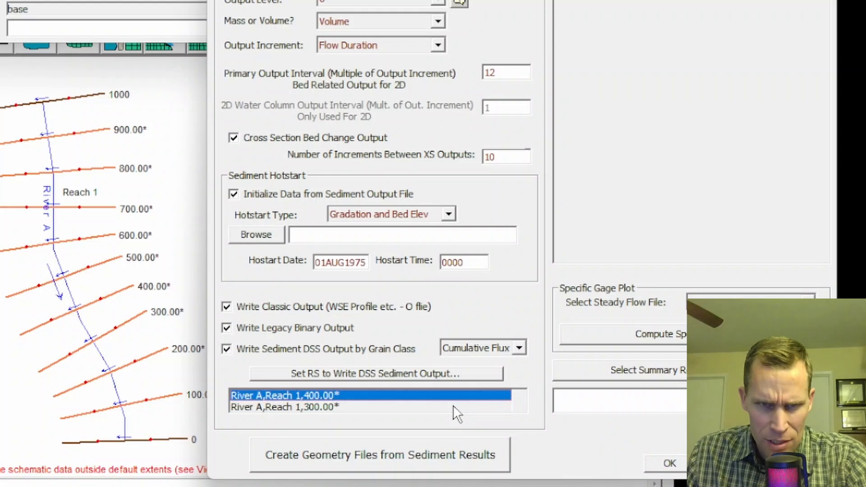
pyautogui.click(294, 406)
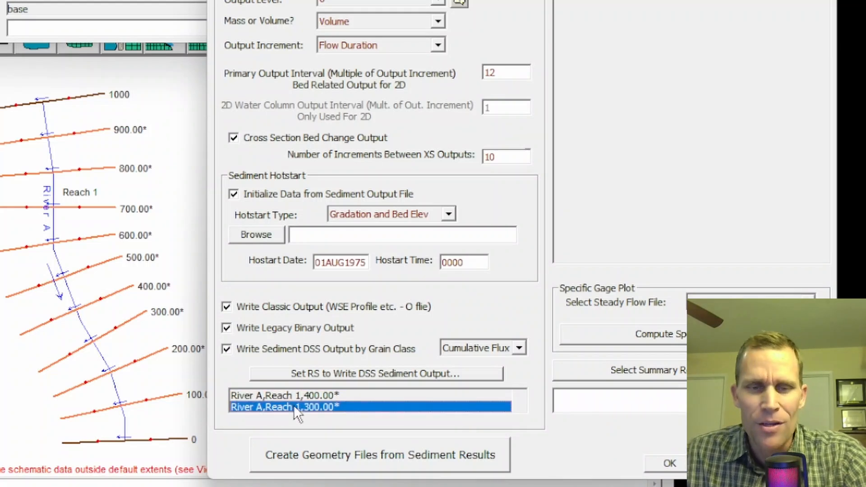
pyautogui.click(673, 457)
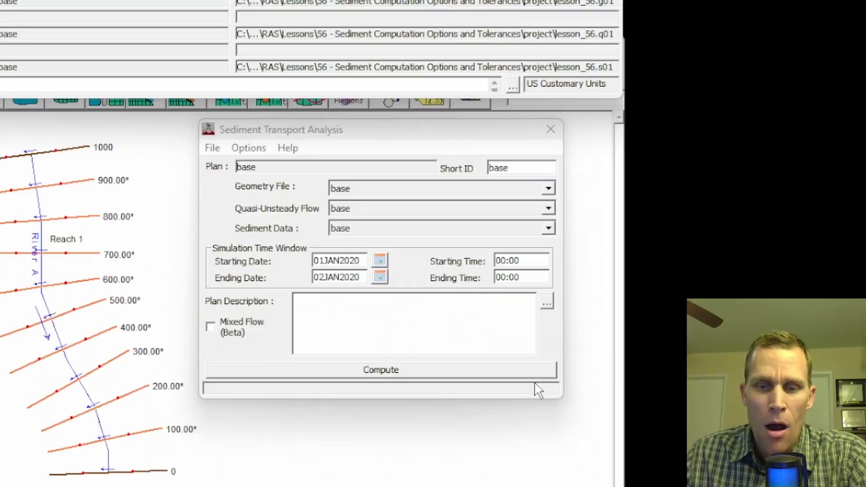
pyautogui.hotkey('alt', 'Tab')
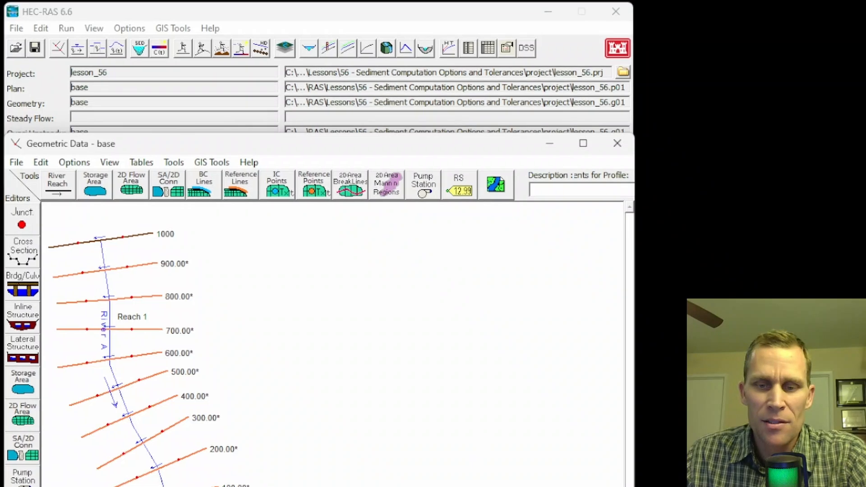
pyautogui.hotkey('alt', 'Tab')
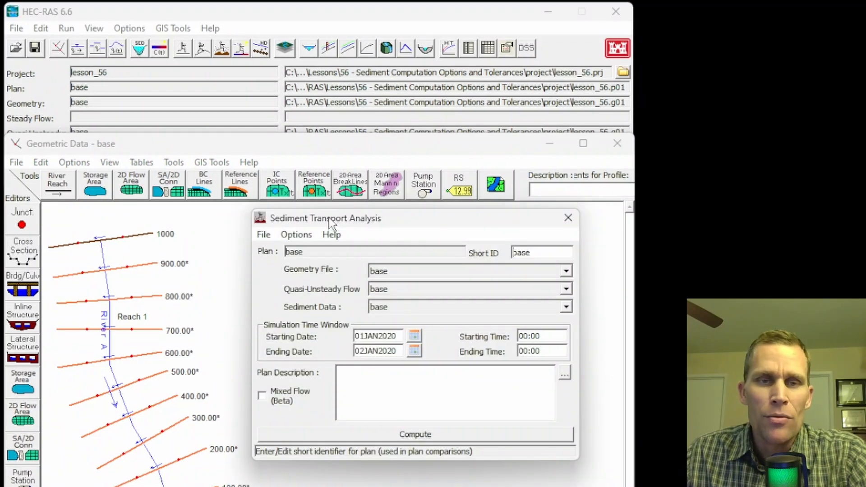
pyautogui.moveTo(331, 220); pyautogui.dragTo(325, 216)
pyautogui.click(298, 231)
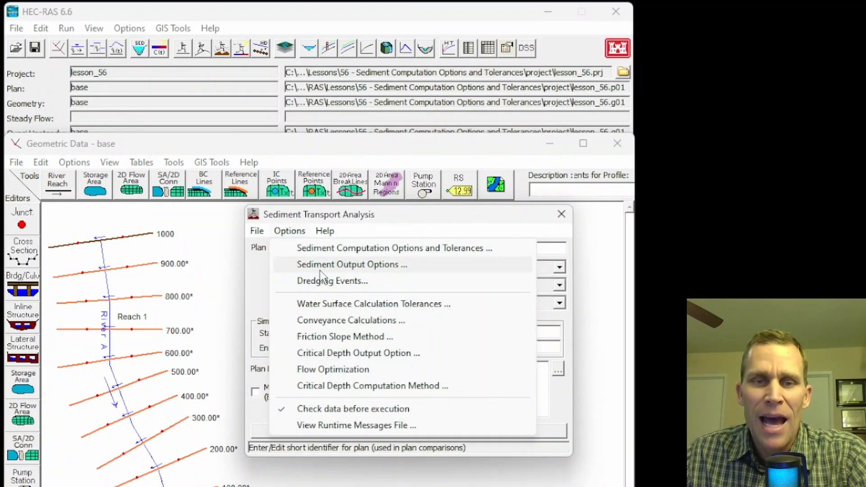
pyautogui.click(330, 219)
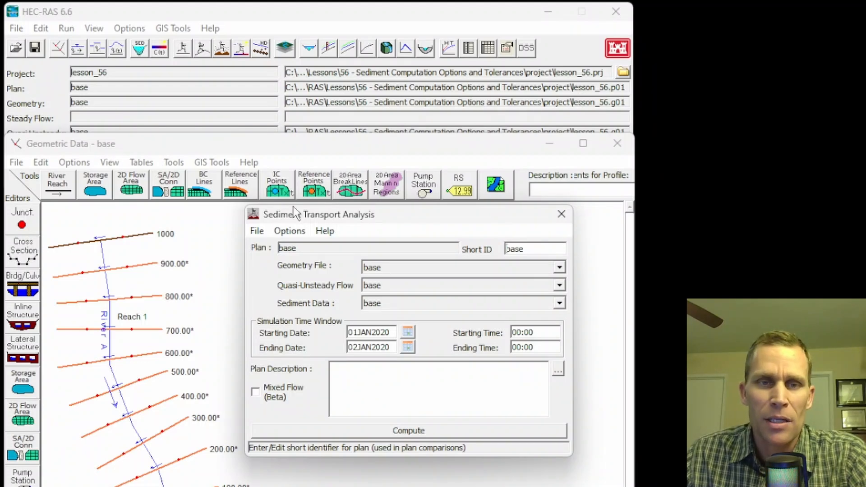
pyautogui.moveTo(300, 213); pyautogui.dragTo(313, 224)
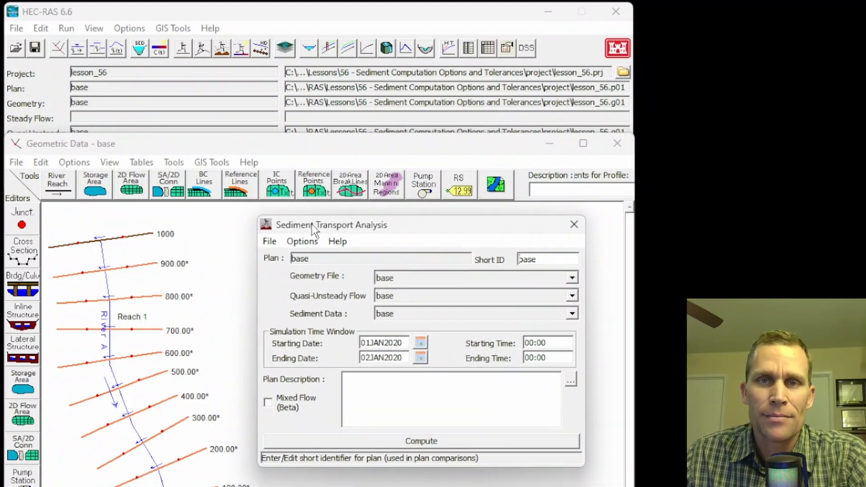